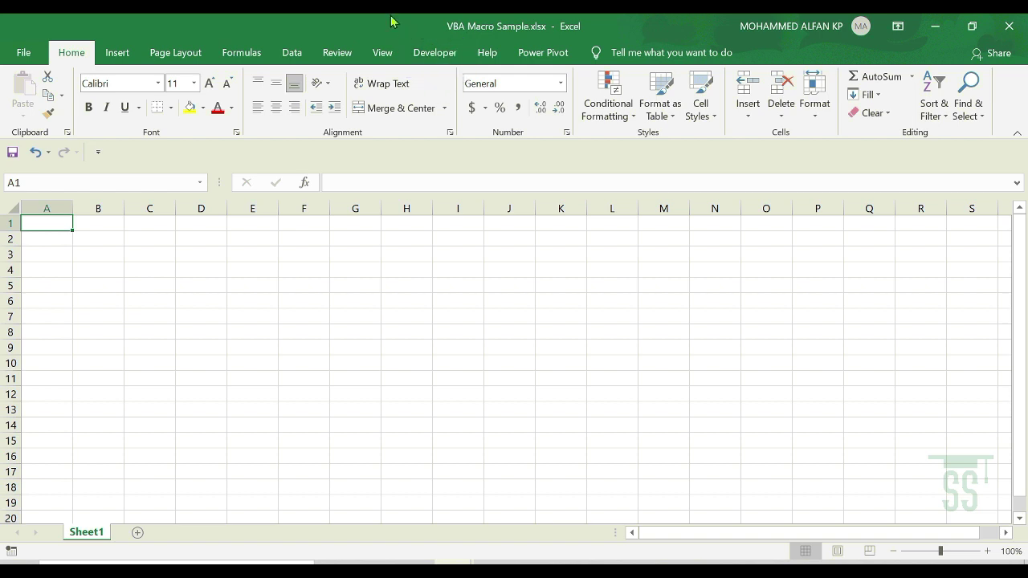
Tick Developer under Main Tabs in Customize the Ribbon and confirm with OK
{"action": "left_click", "coordinate": [386, 53]}
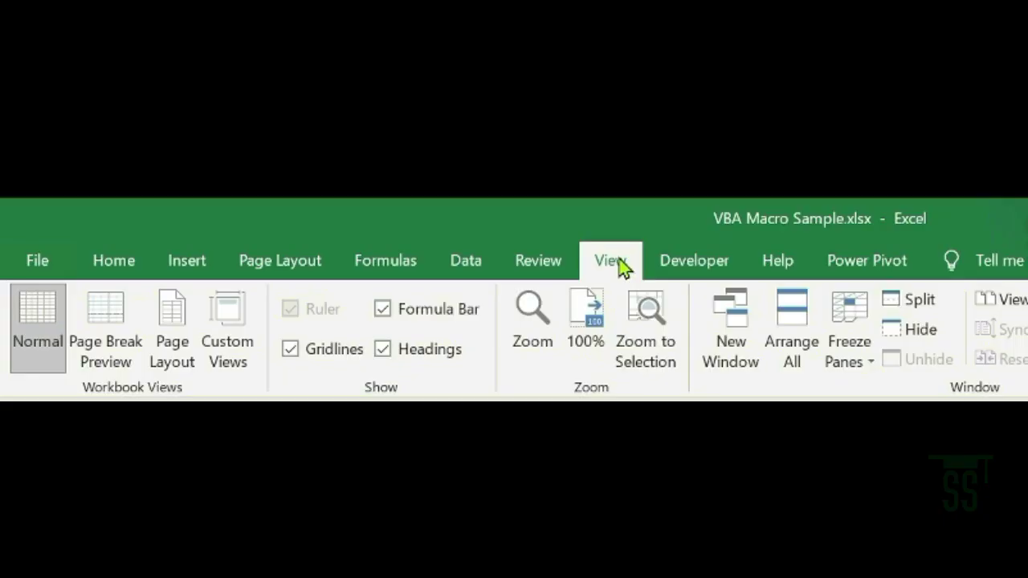
{"action": "right_click", "coordinate": [391, 52]}
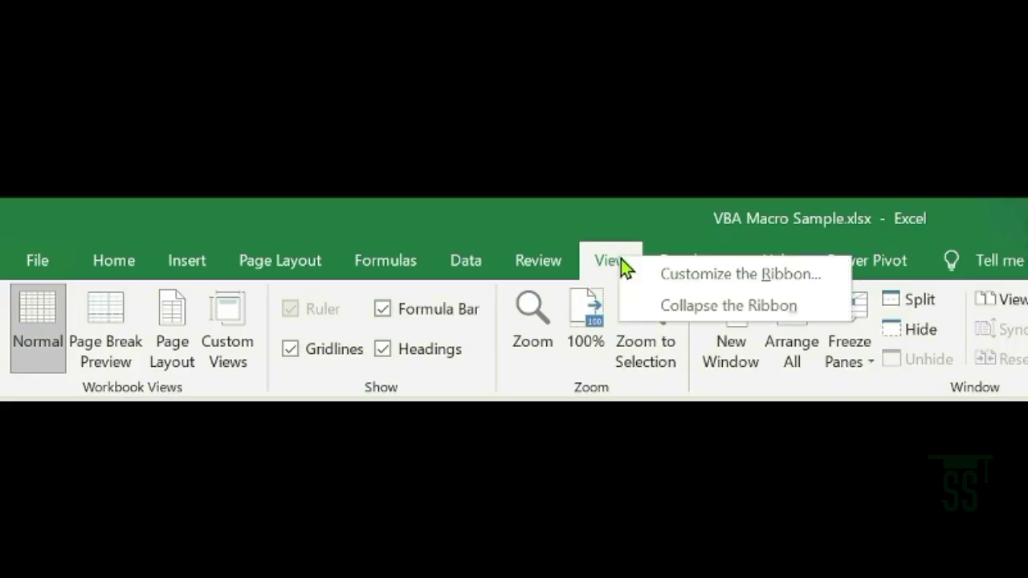
{"action": "left_click", "coordinate": [681, 277]}
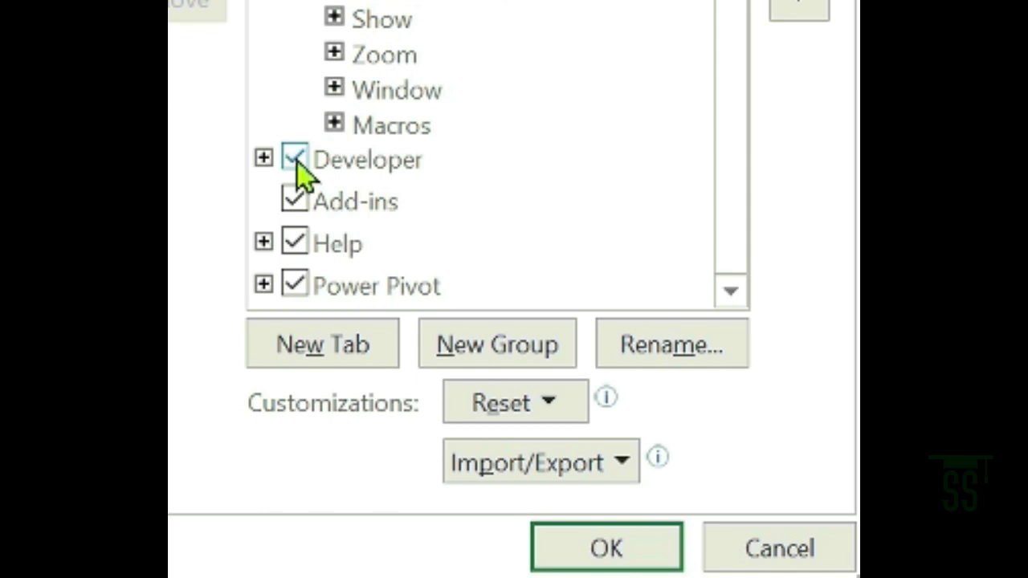
{"action": "left_click", "coordinate": [297, 160]}
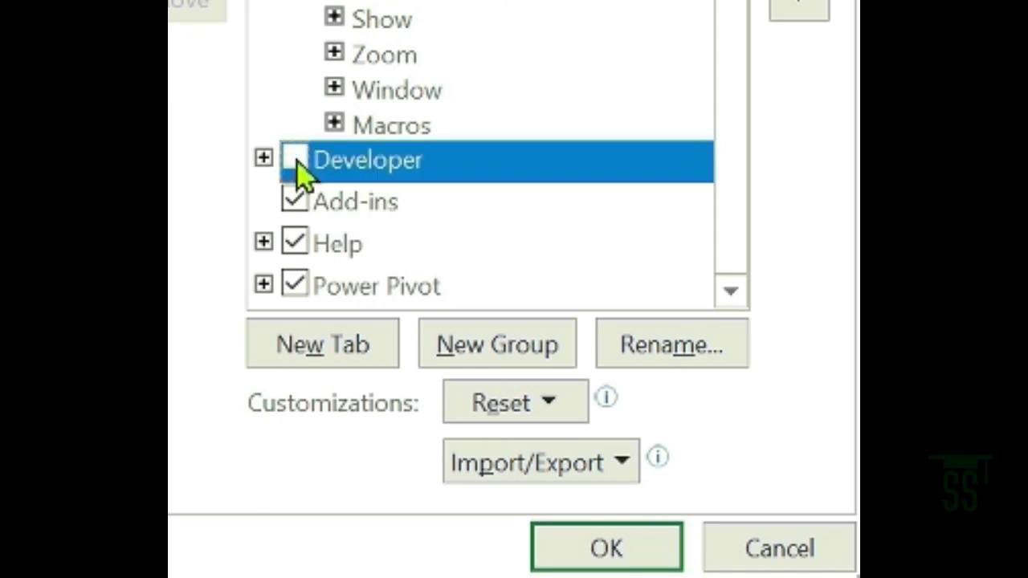
{"action": "left_click", "coordinate": [297, 162]}
{"action": "left_click", "coordinate": [739, 541]}
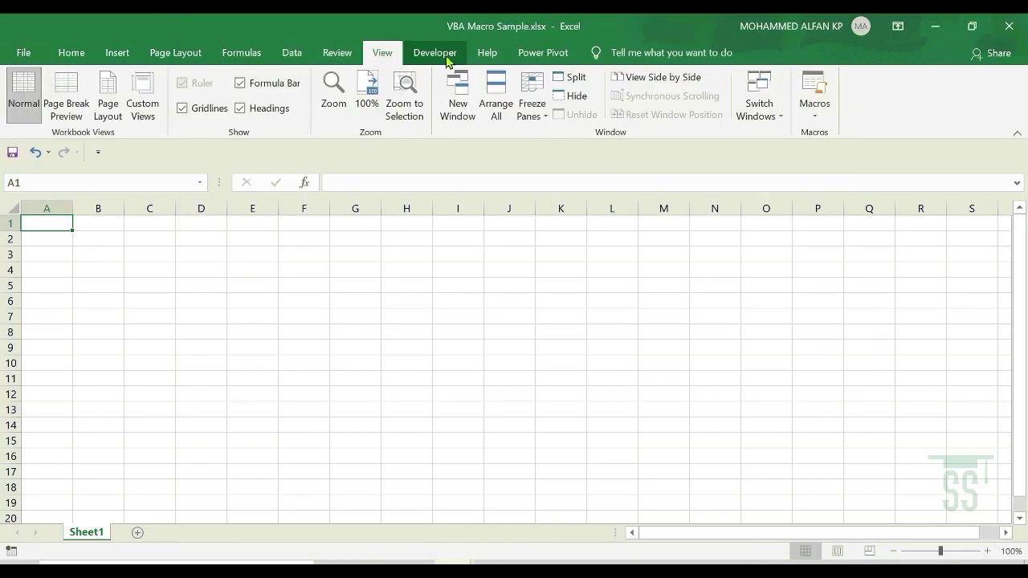
Switch to the Developer tab and open the Macro Security settings
{"action": "left_click", "coordinate": [439, 58]}
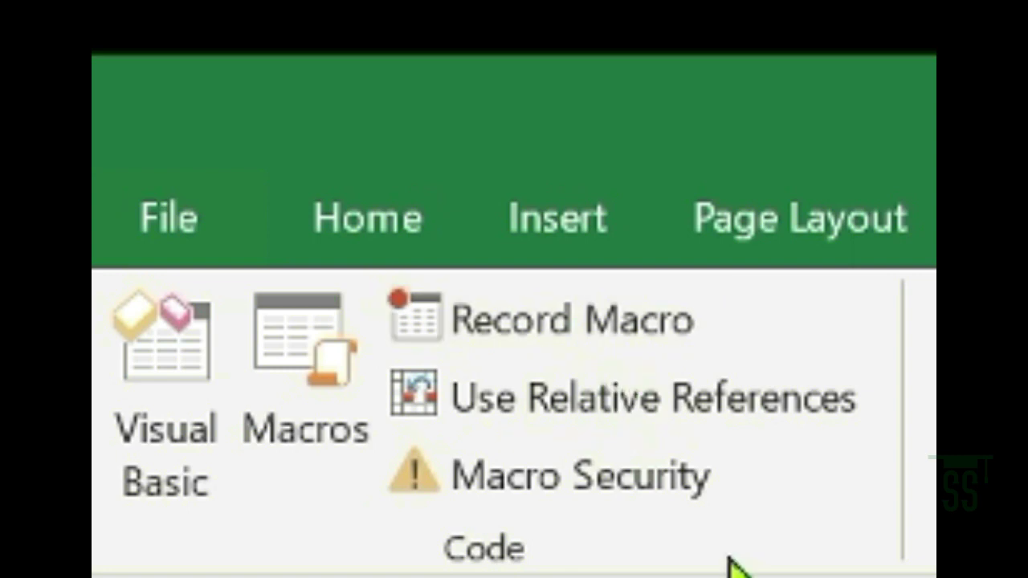
{"action": "left_click", "coordinate": [663, 483]}
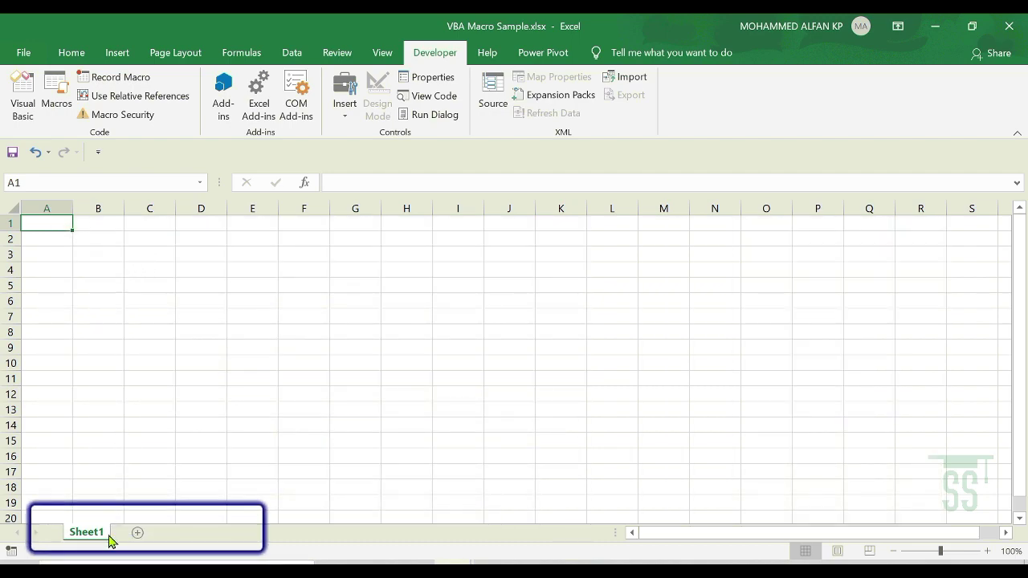
Add Sheet2 and Sheet3, check each sheet tab, then return to Sheet1
{"action": "left_click", "coordinate": [139, 533]}
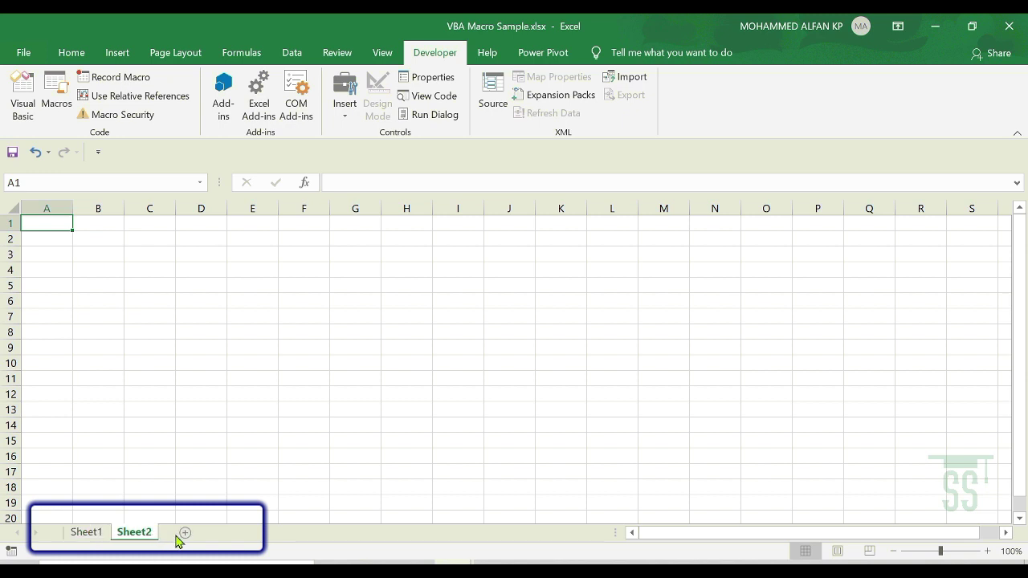
{"action": "left_click", "coordinate": [185, 533]}
{"action": "left_click", "coordinate": [86, 533]}
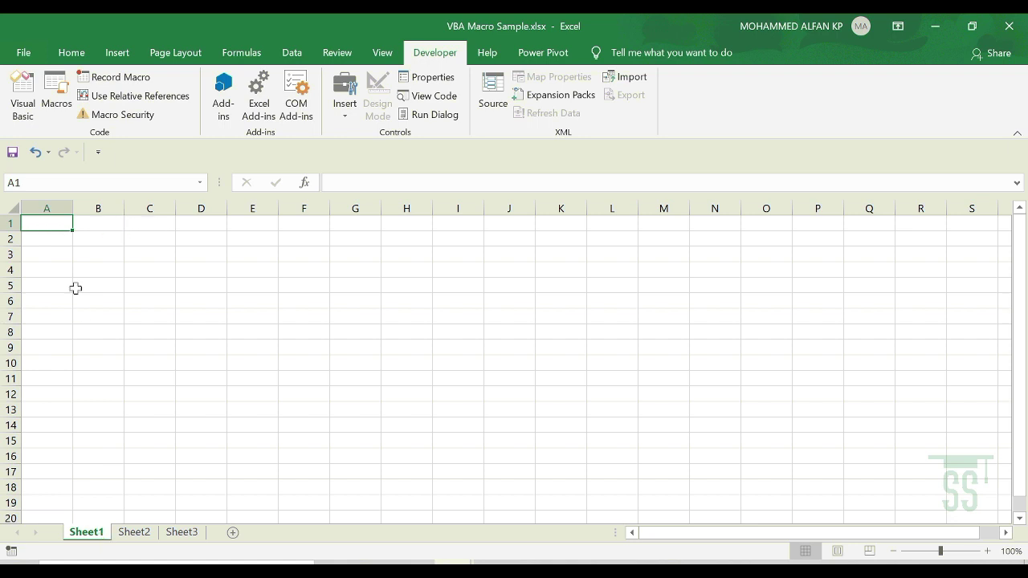
{"action": "left_click", "coordinate": [138, 536]}
{"action": "left_click", "coordinate": [181, 534]}
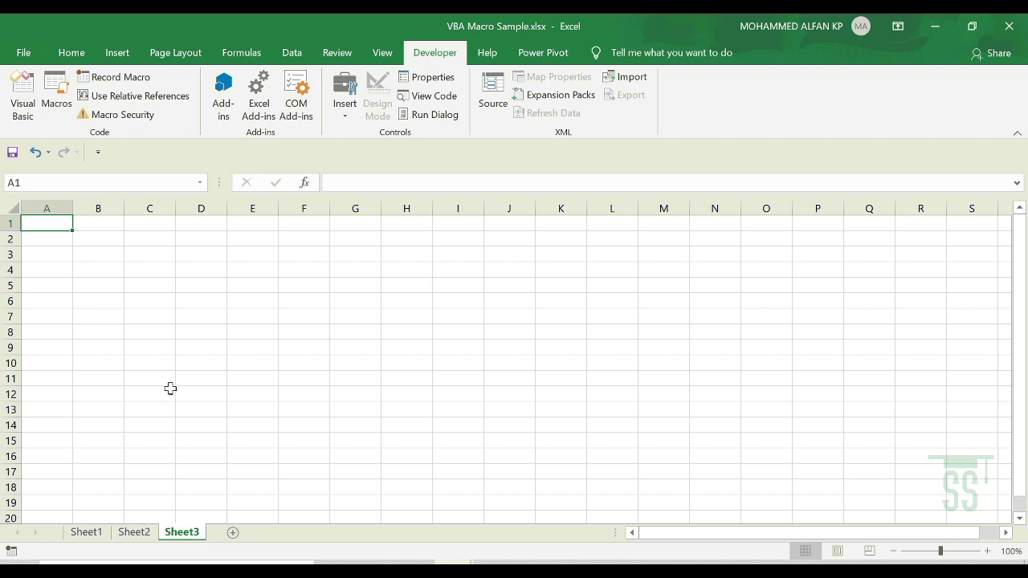
{"action": "left_click", "coordinate": [86, 532]}
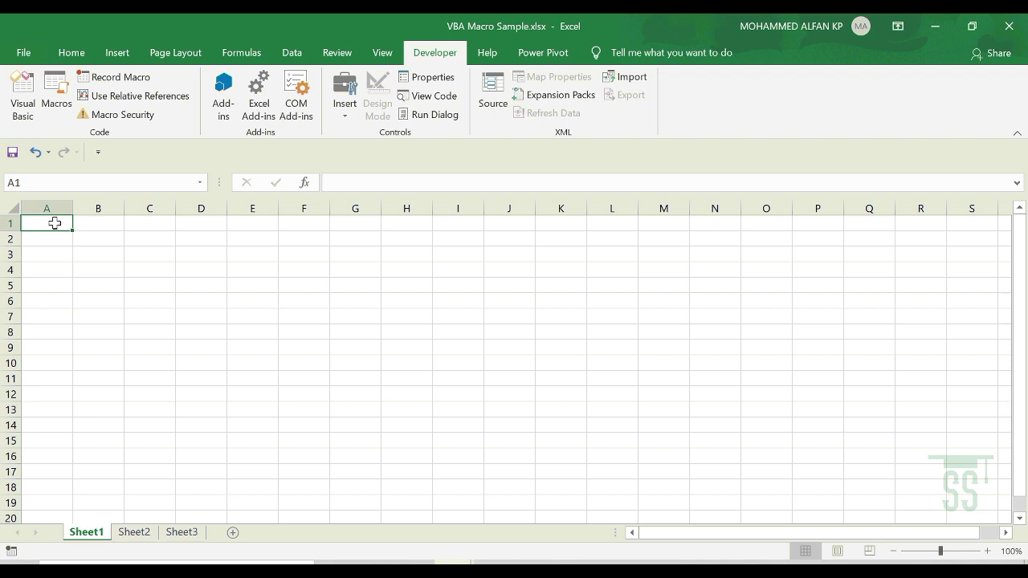
Set up a new macro recording named MyPattern with shortcut Ctrl+Shift+C
{"action": "left_click", "coordinate": [131, 81]}
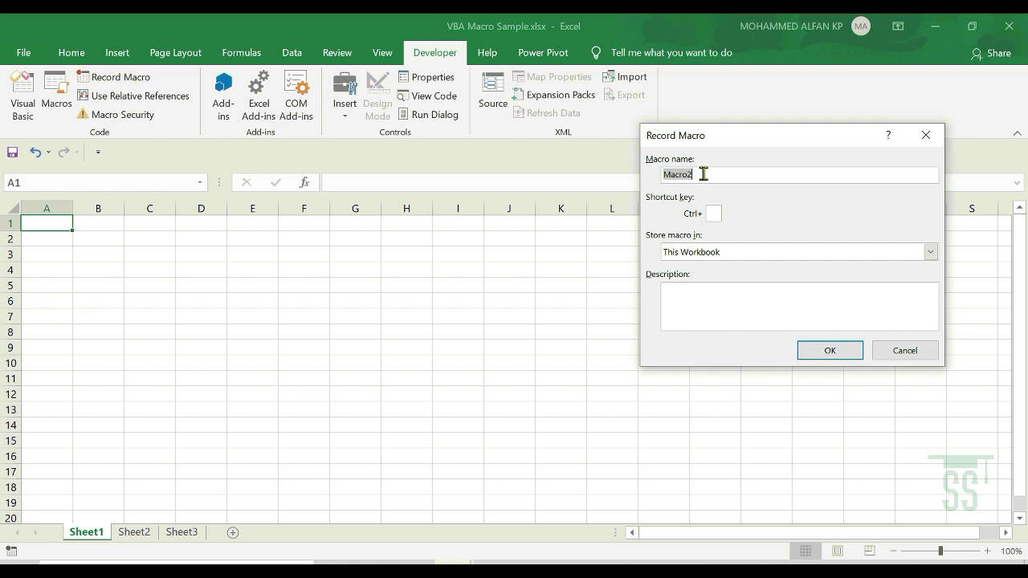
{"action": "mouse_move", "coordinate": [747, 143]}
{"action": "left_mouse_down"}
{"action": "mouse_move", "coordinate": [339, 282]}
{"action": "mouse_move", "coordinate": [347, 263]}
{"action": "left_mouse_up"}
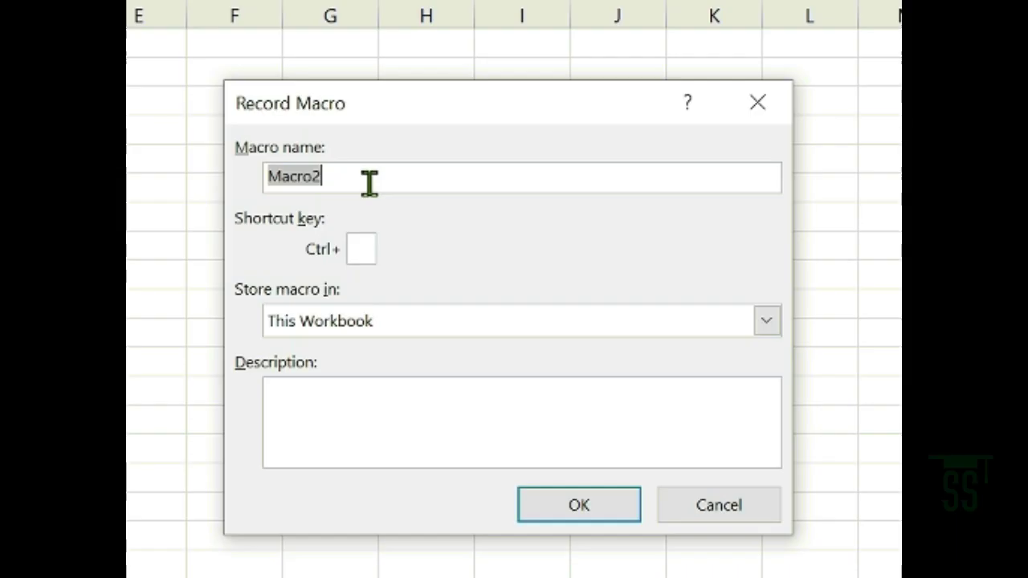
{"action": "key", "text": "BackSpace"}
{"action": "type", "text": "y Pattern"}
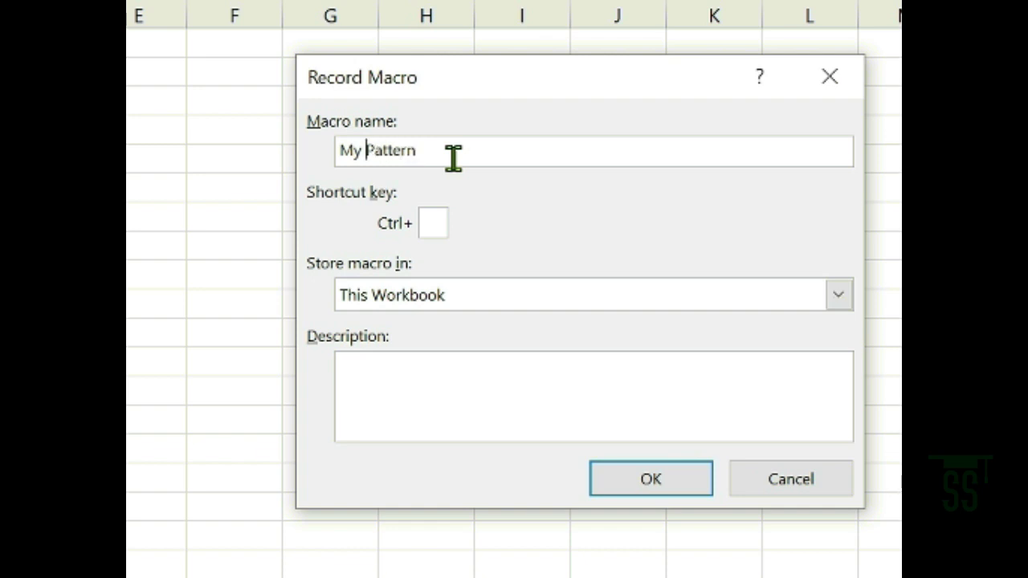
{"action": "key", "text": "BackSpace"}
{"action": "key", "text": "BackSpace"}
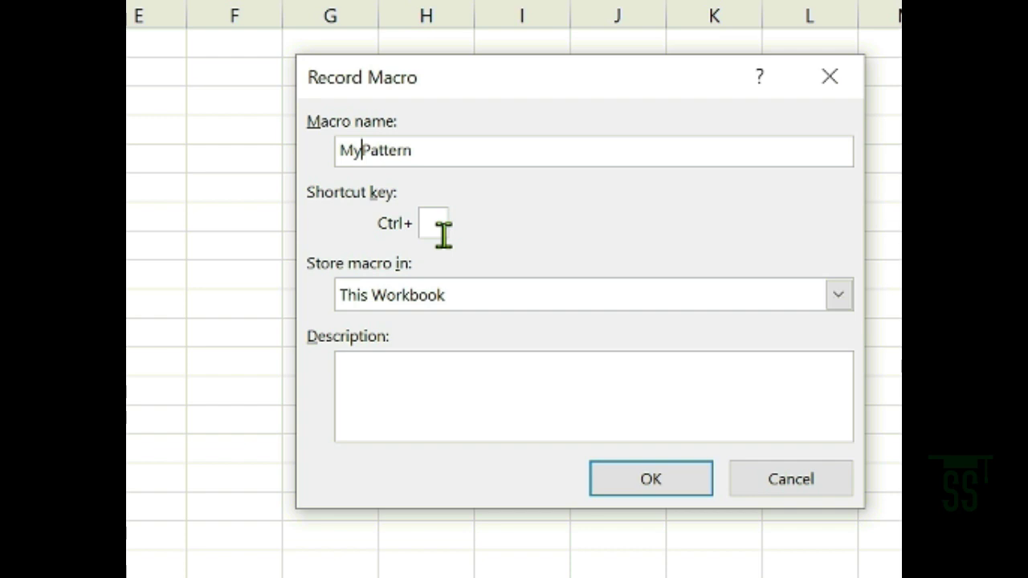
{"action": "left_click", "coordinate": [443, 232]}
{"action": "type", "text": "c"}
{"action": "key", "text": "BackSpace"}
{"action": "type", "text": "C"}
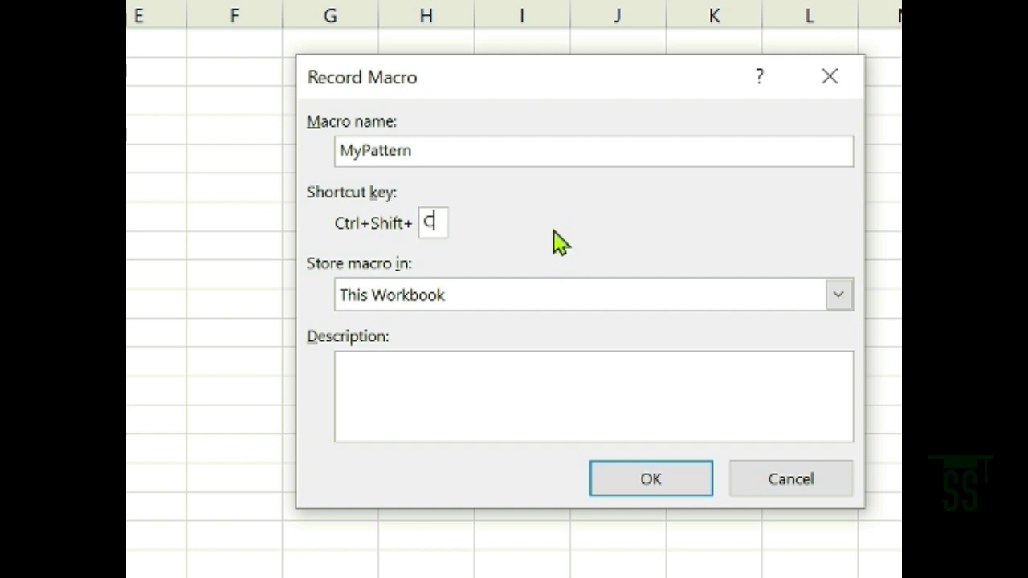
Store the macro in This Workbook, describe it as 'Just for testing pupose', and start recording
{"action": "left_click", "coordinate": [841, 302]}
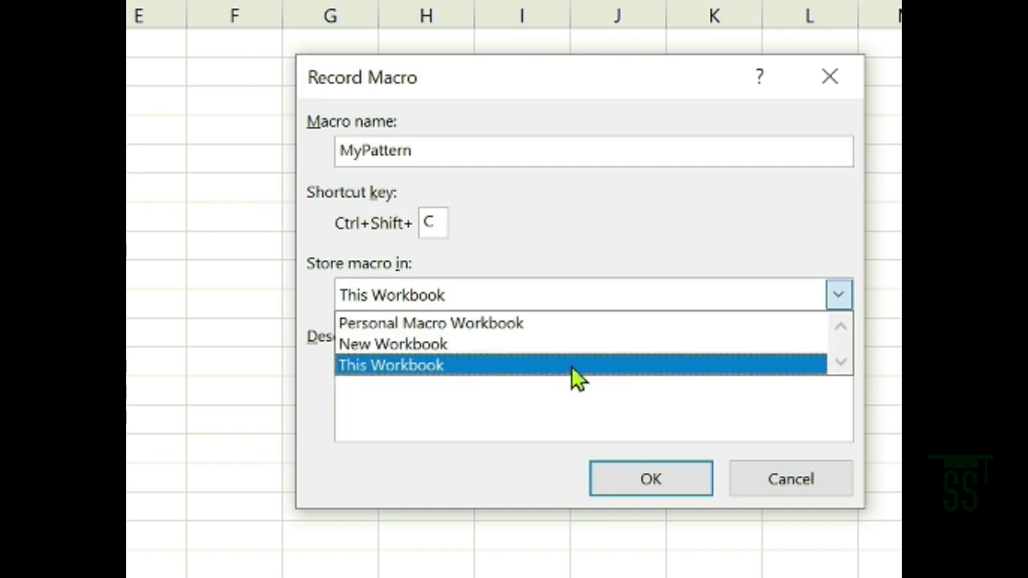
{"action": "left_click", "coordinate": [573, 374]}
{"action": "left_click", "coordinate": [518, 397]}
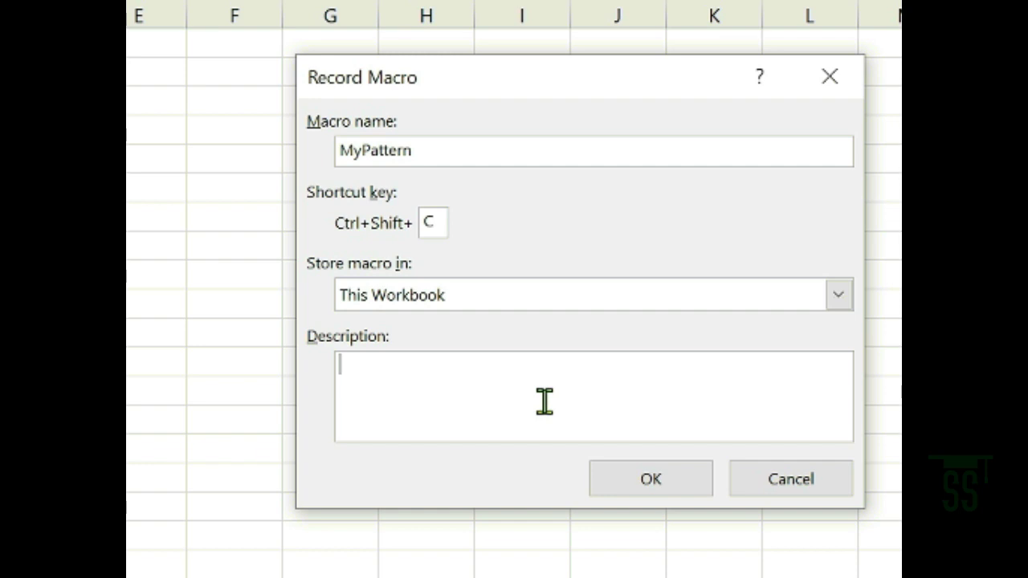
{"action": "type", "text": "Just for testing pupose"}
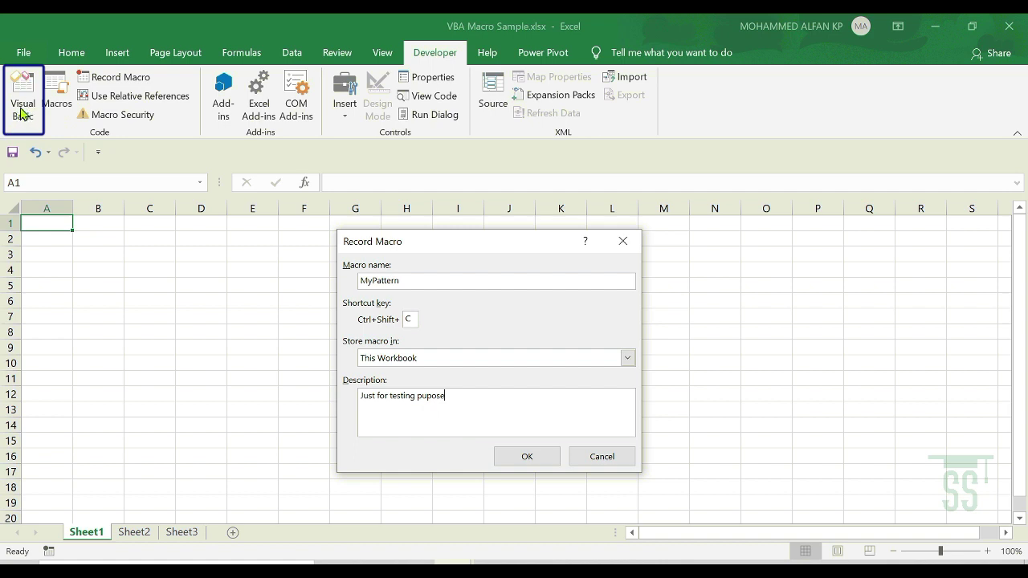
{"action": "left_click", "coordinate": [528, 458]}
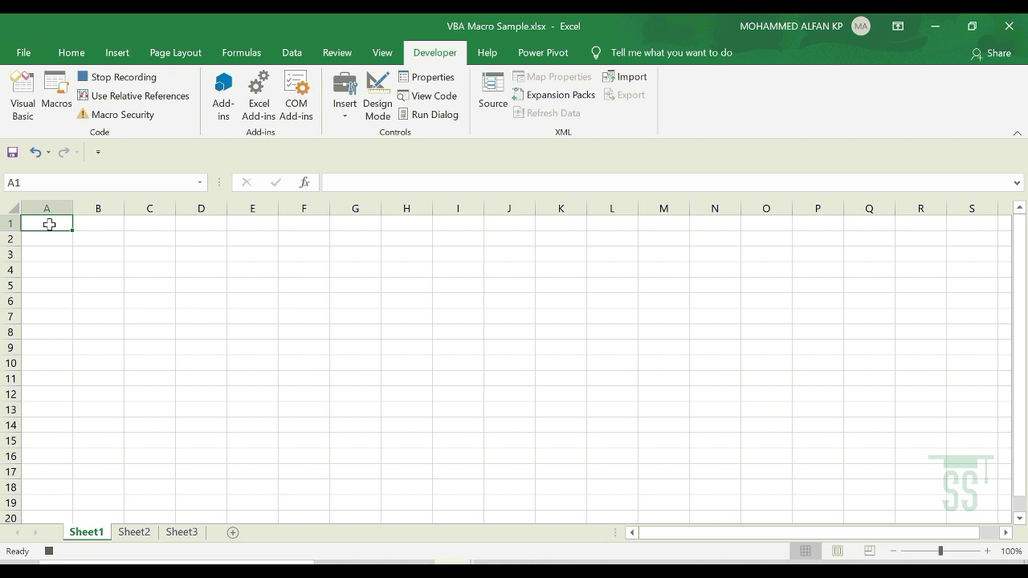
Use Fill Color to shade A1 yellow, C1 dark green and E1 red, ending on A1
{"action": "left_click", "coordinate": [77, 52]}
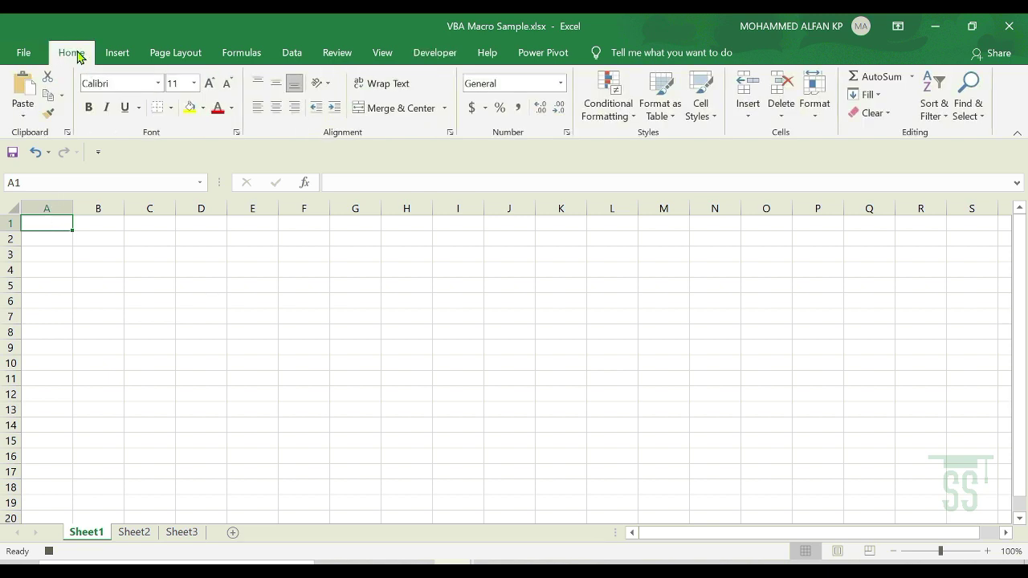
{"action": "left_click", "coordinate": [189, 113]}
{"action": "left_click", "coordinate": [160, 223]}
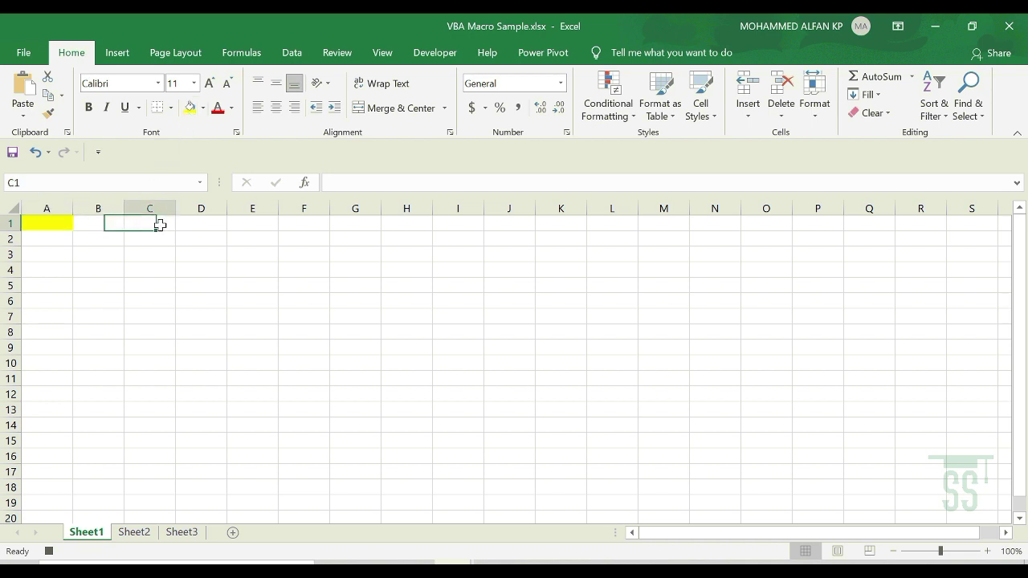
{"action": "left_click", "coordinate": [203, 108]}
{"action": "left_click", "coordinate": [315, 197]}
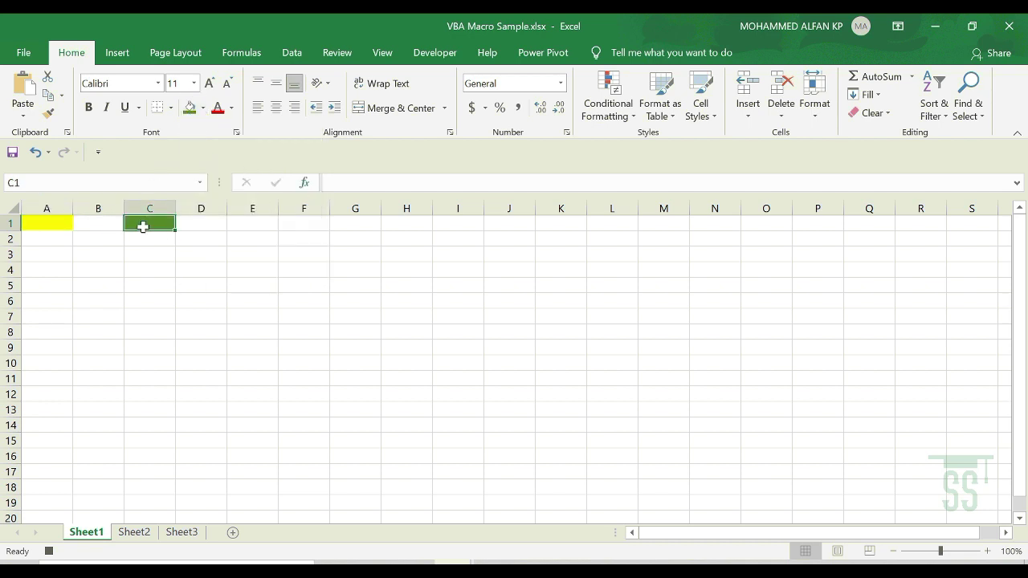
{"action": "left_click", "coordinate": [257, 225]}
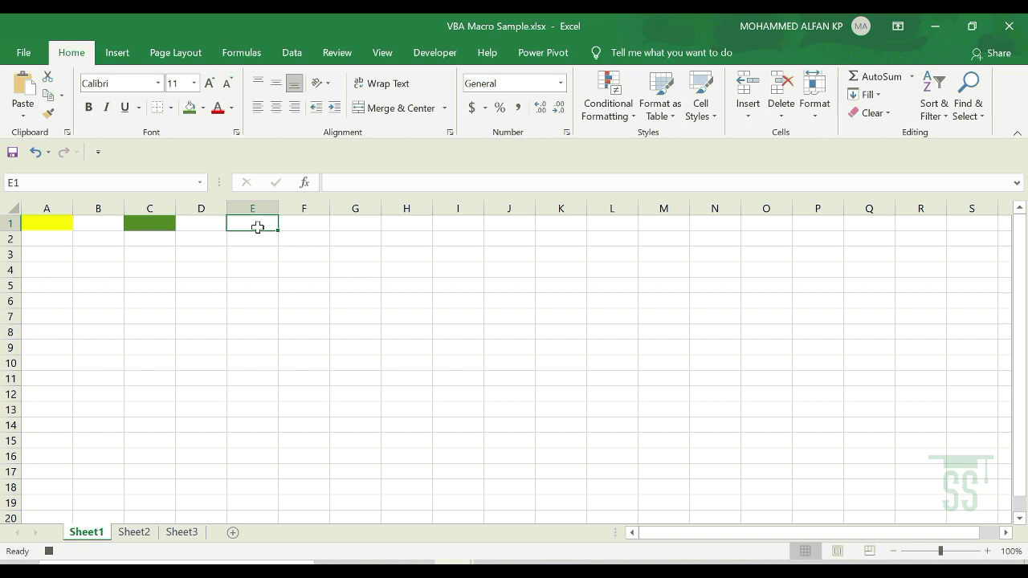
{"action": "left_click", "coordinate": [203, 108]}
{"action": "left_click", "coordinate": [202, 236]}
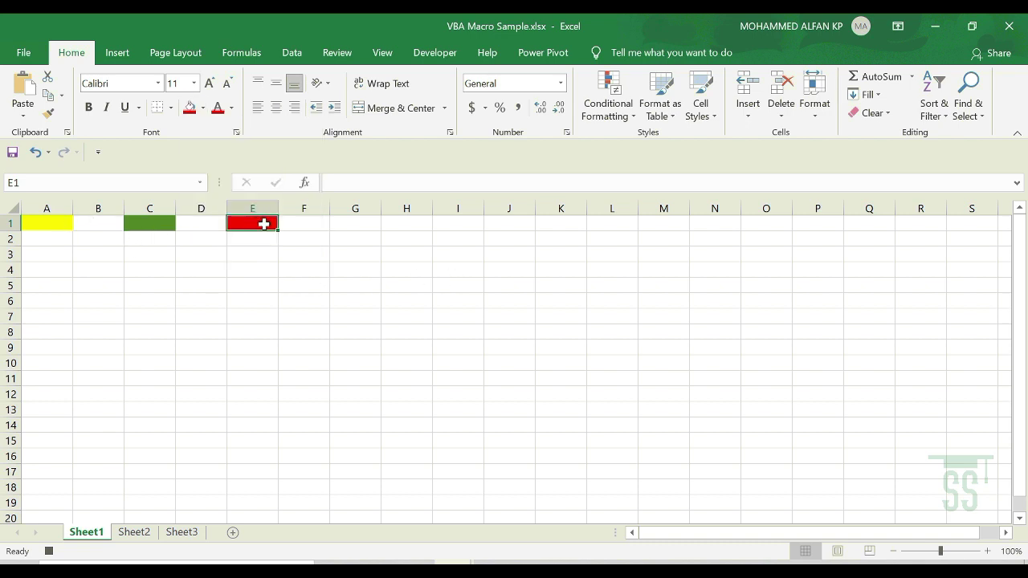
{"action": "left_click", "coordinate": [62, 223]}
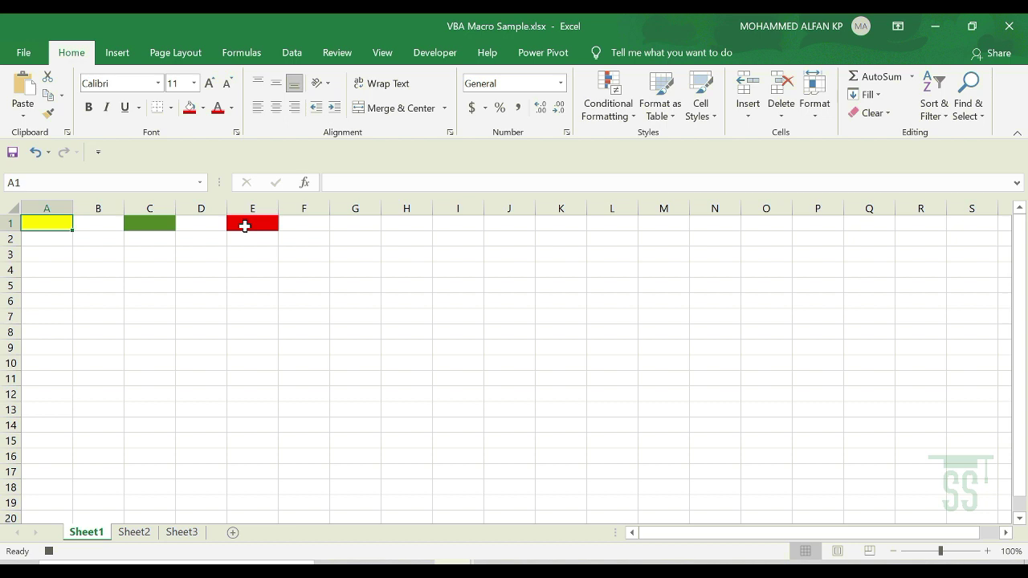
{"action": "left_click", "coordinate": [448, 59]}
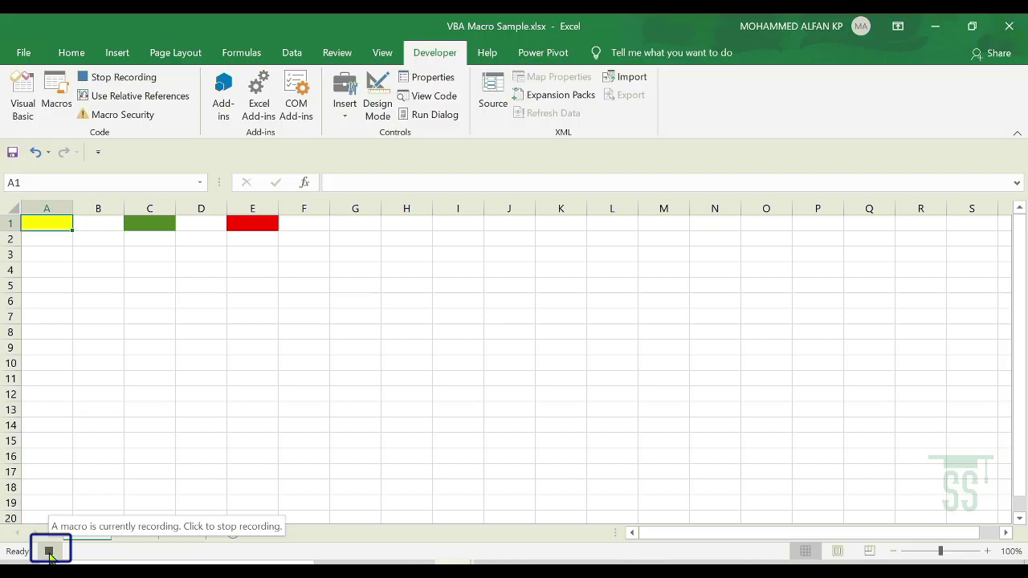
{"action": "left_click", "coordinate": [301, 514]}
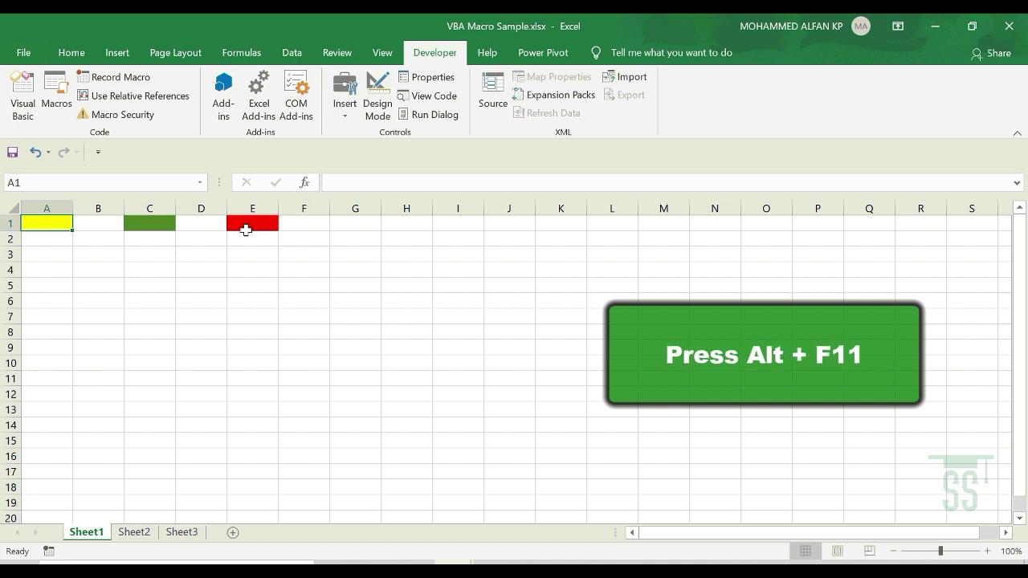
Open the Visual Basic editor and display Module1's MyPattern code
{"action": "left_click", "coordinate": [25, 100]}
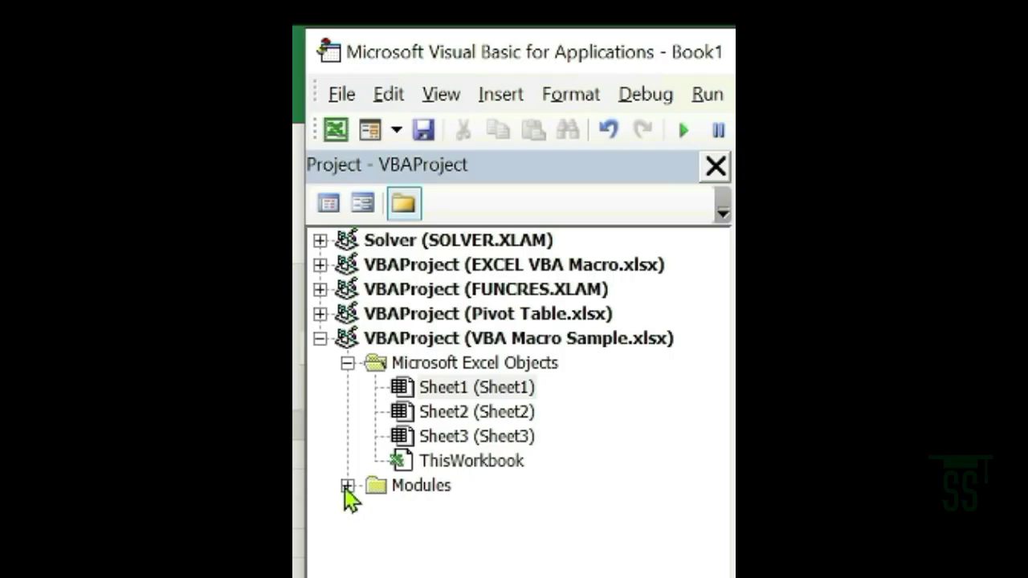
{"action": "left_click", "coordinate": [346, 486]}
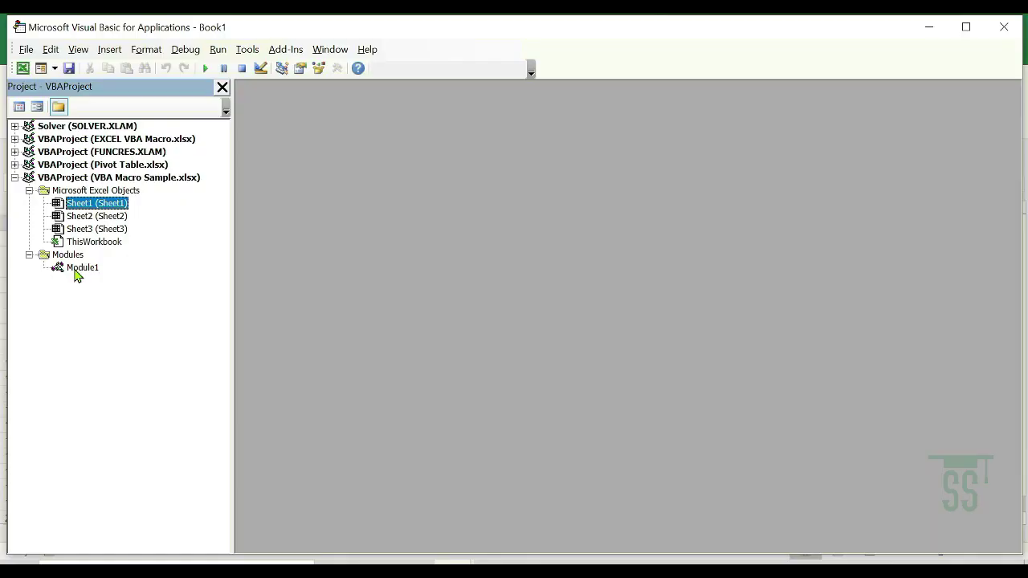
{"action": "left_click", "coordinate": [77, 269]}
{"action": "double_click", "coordinate": [78, 270]}
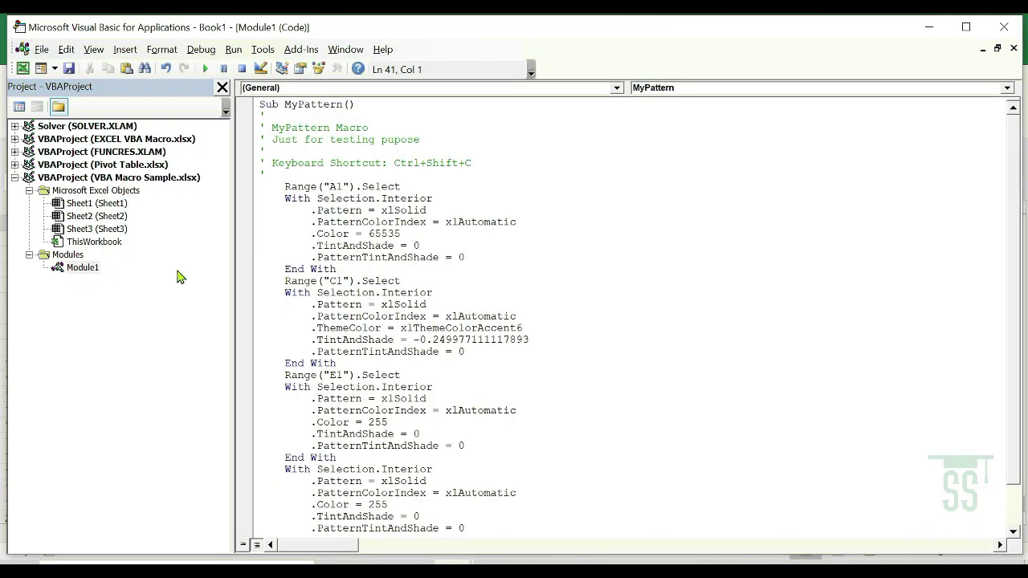
Review the yellow 65535, C1 reference and red 255 values, then close the code window
{"action": "left_click_drag", "start_coordinate": [1020, 152], "coordinate": [291, 128]}
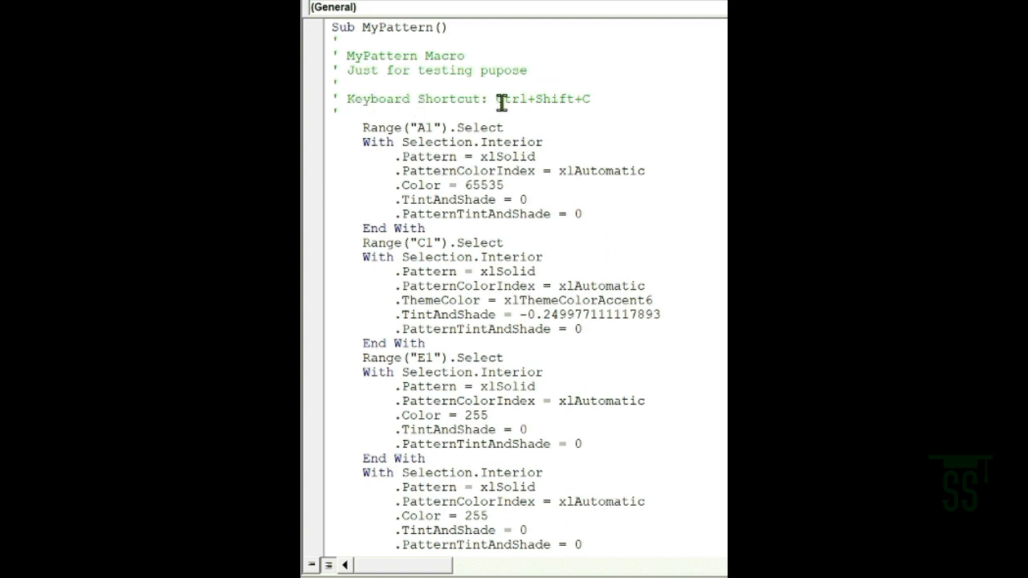
{"action": "scroll", "coordinate": [643, 178], "scroll_direction": "down", "scroll_amount": 1}
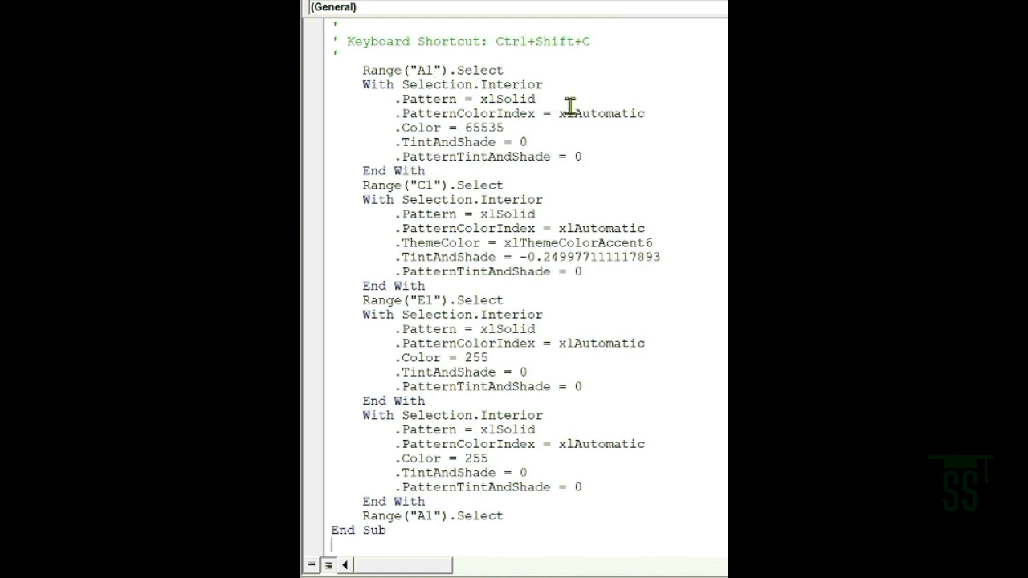
{"action": "double_click", "coordinate": [483, 128]}
{"action": "double_click", "coordinate": [419, 185]}
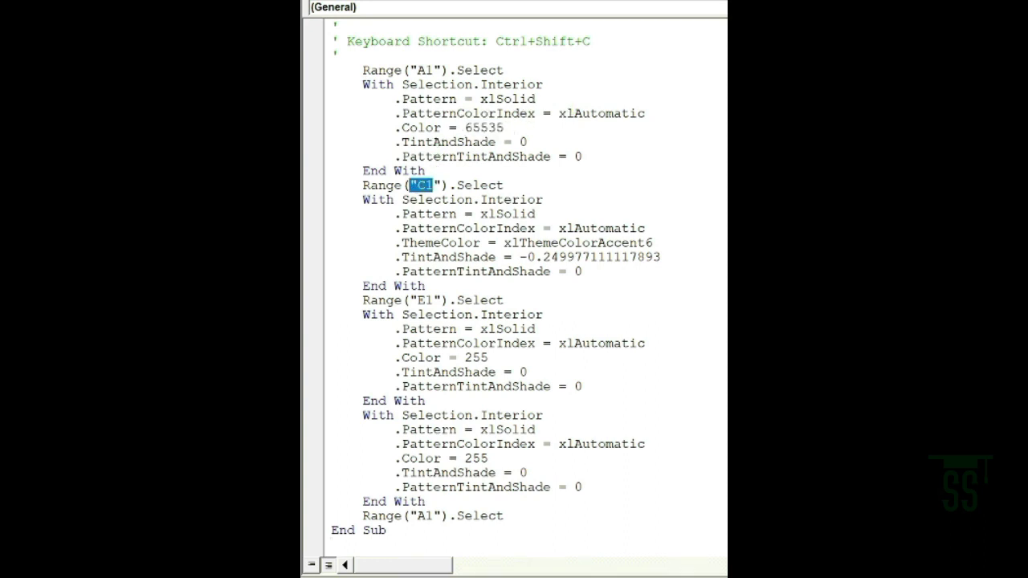
{"action": "double_click", "coordinate": [476, 357]}
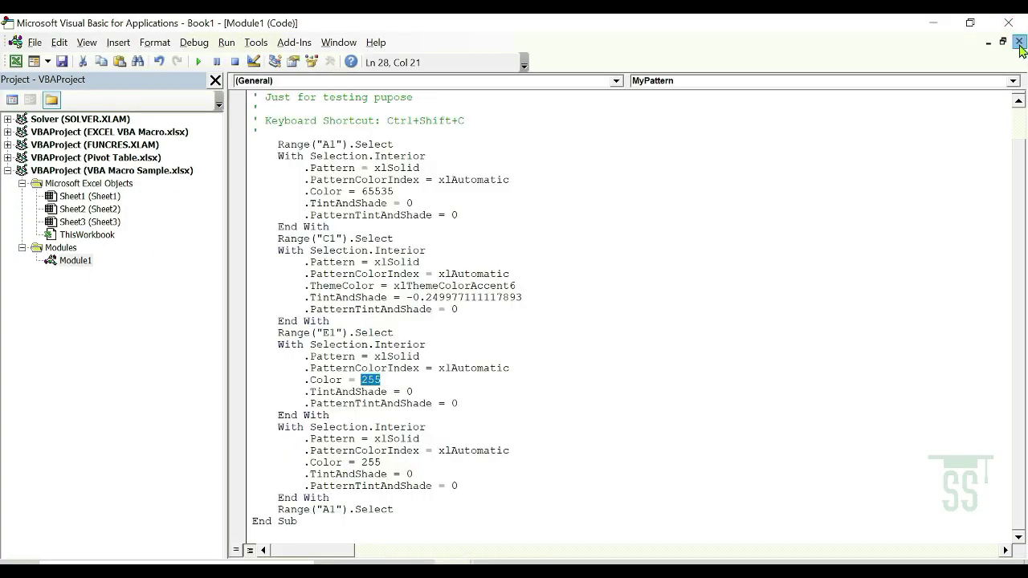
{"action": "left_click", "coordinate": [1018, 41]}
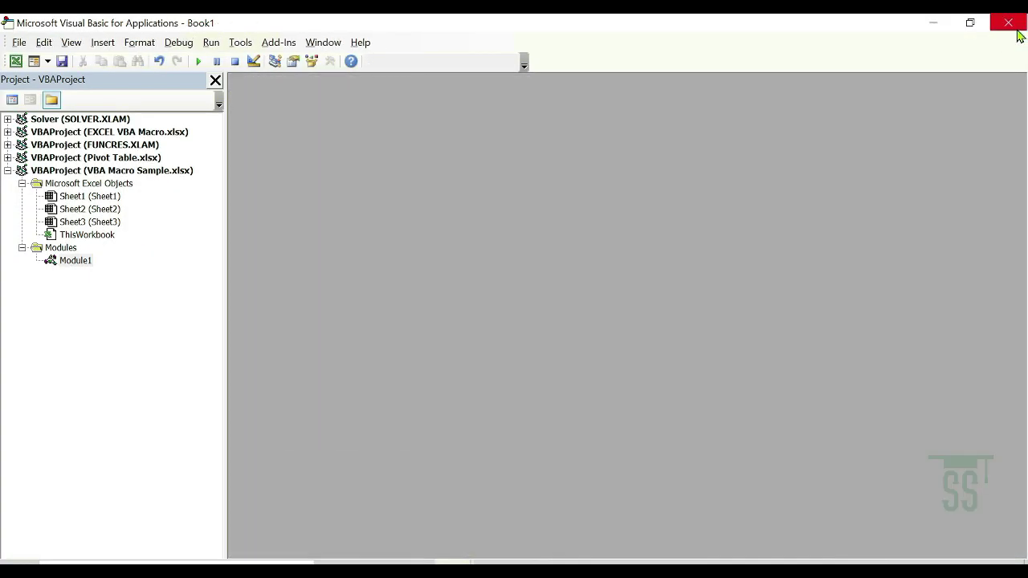
Return to Excel, go to empty Sheet2 with A1 selected, and show the Developer tab
{"action": "left_click", "coordinate": [1013, 29]}
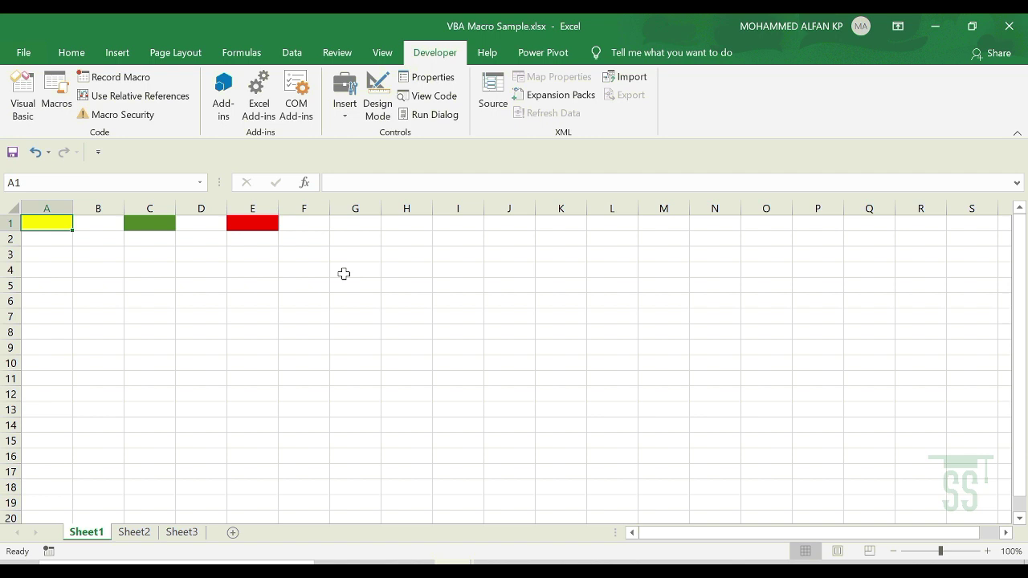
{"action": "left_click", "coordinate": [144, 534]}
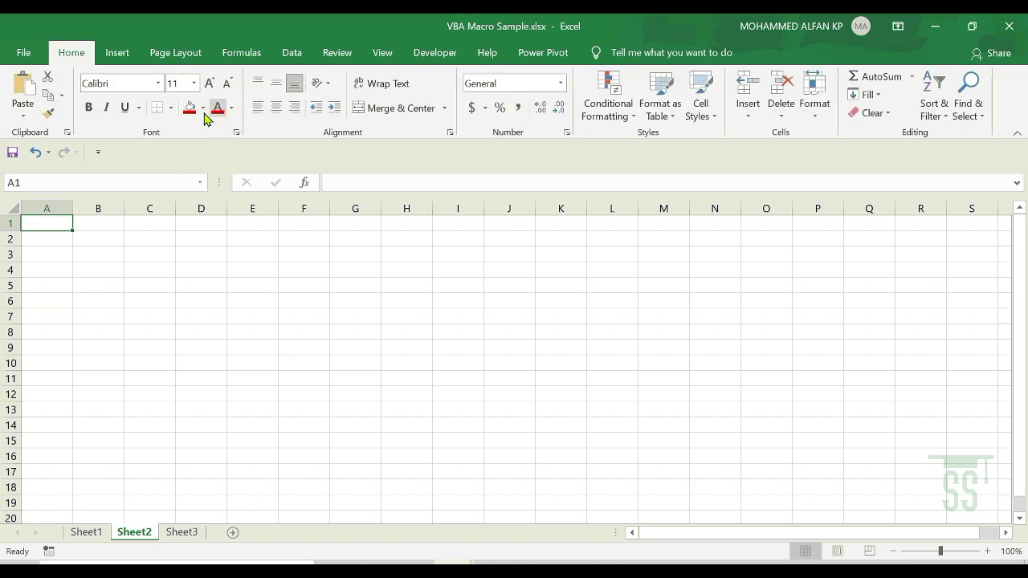
{"action": "left_click", "coordinate": [156, 228]}
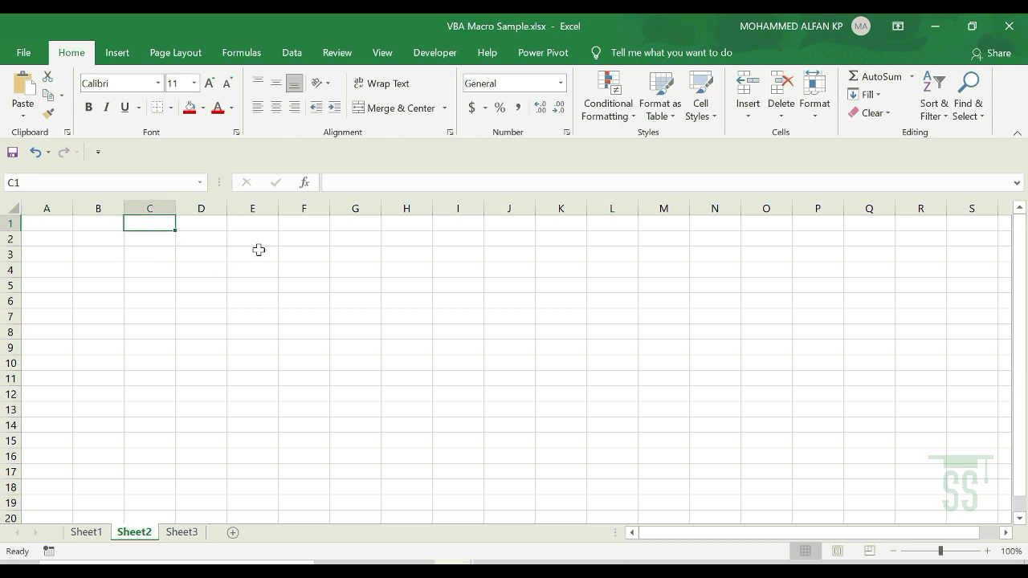
{"action": "left_click", "coordinate": [44, 225]}
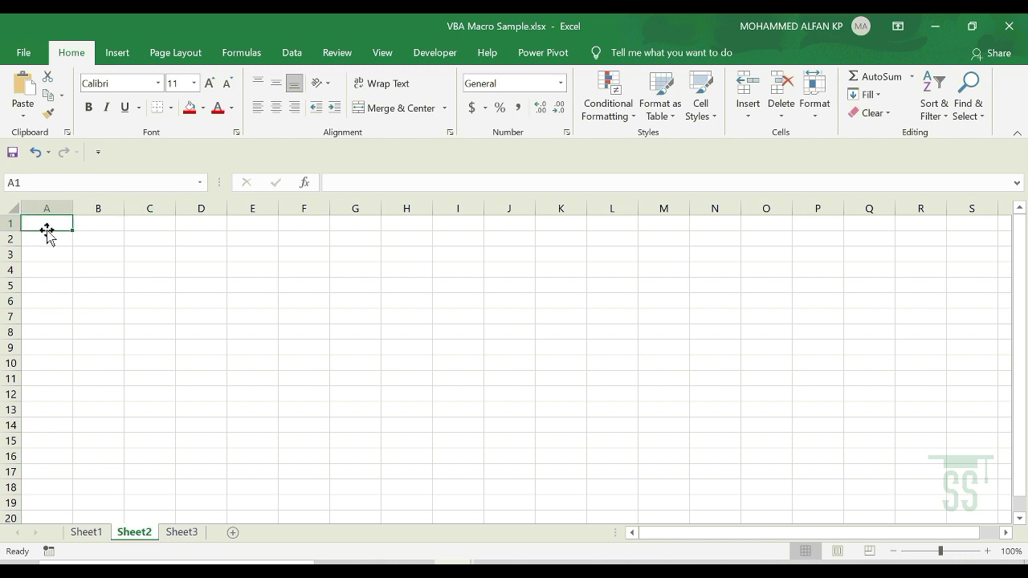
{"action": "left_click", "coordinate": [444, 56]}
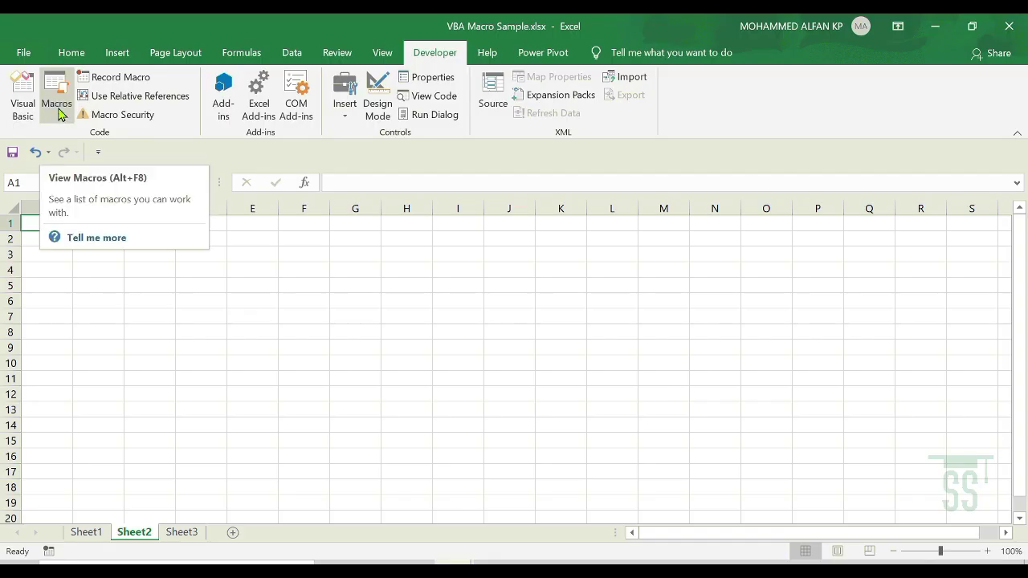
Run MyPattern from the Macros dialog on Sheet2, then go to Sheet3's cell A1
{"action": "left_click", "coordinate": [61, 106]}
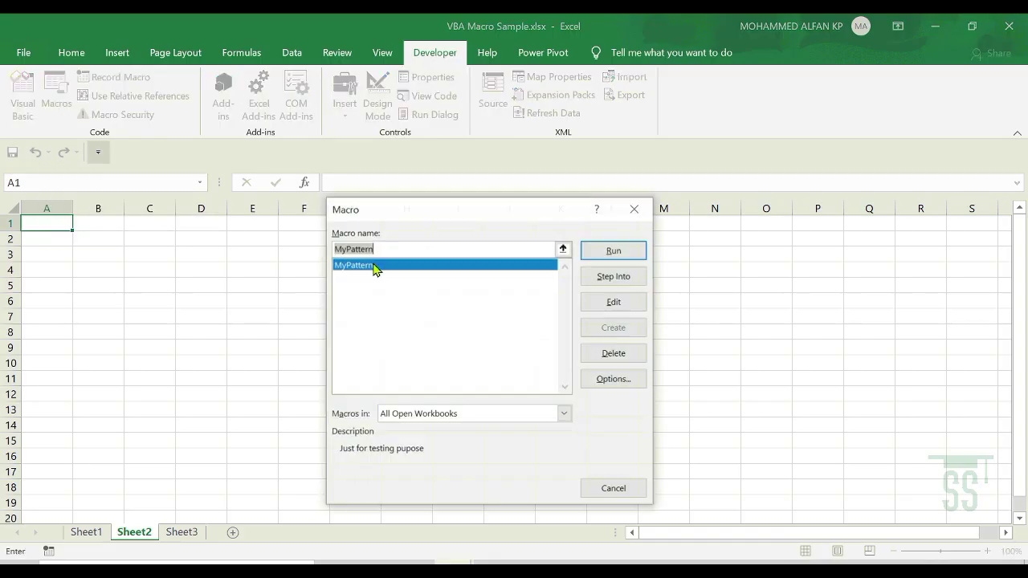
{"action": "mouse_move", "coordinate": [486, 221]}
{"action": "left_mouse_down"}
{"action": "mouse_move", "coordinate": [867, 190]}
{"action": "mouse_move", "coordinate": [768, 190]}
{"action": "left_mouse_up"}
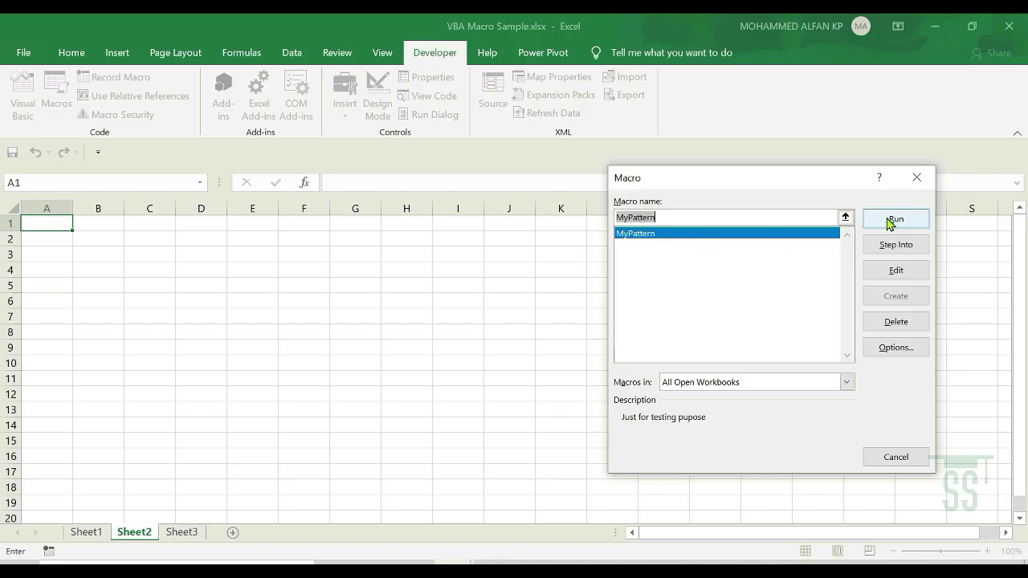
{"action": "left_click", "coordinate": [890, 225]}
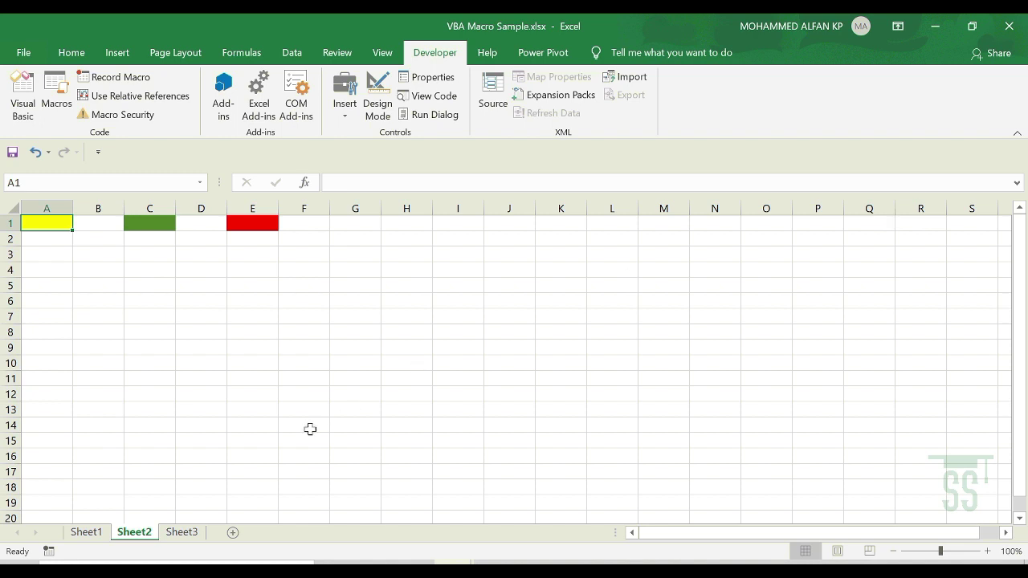
{"action": "left_click", "coordinate": [181, 533]}
{"action": "left_click", "coordinate": [49, 223]}
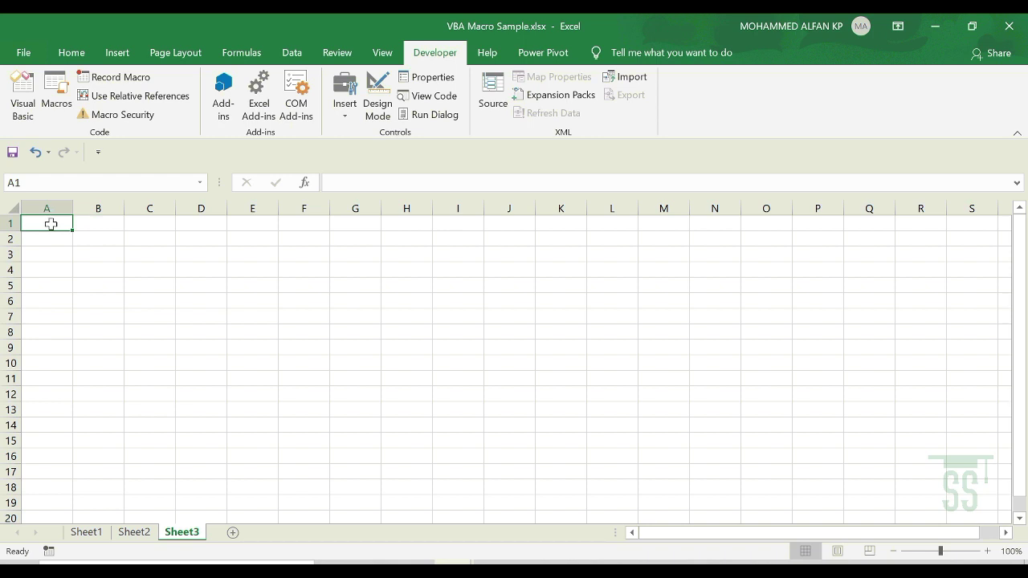
Run MyPattern on Sheet3 with the Ctrl+Shift+C shortcut
{"action": "key", "text": "ctrl+shift+c"}
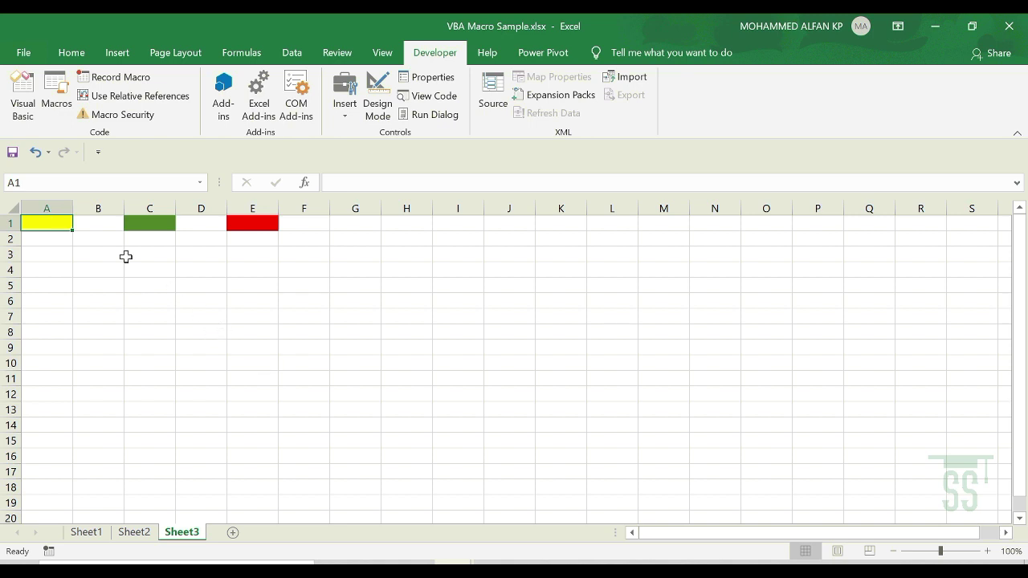
Remove Module1 from the VBA project without exporting, then close the editor back to Sheet3
{"action": "left_click", "coordinate": [29, 103]}
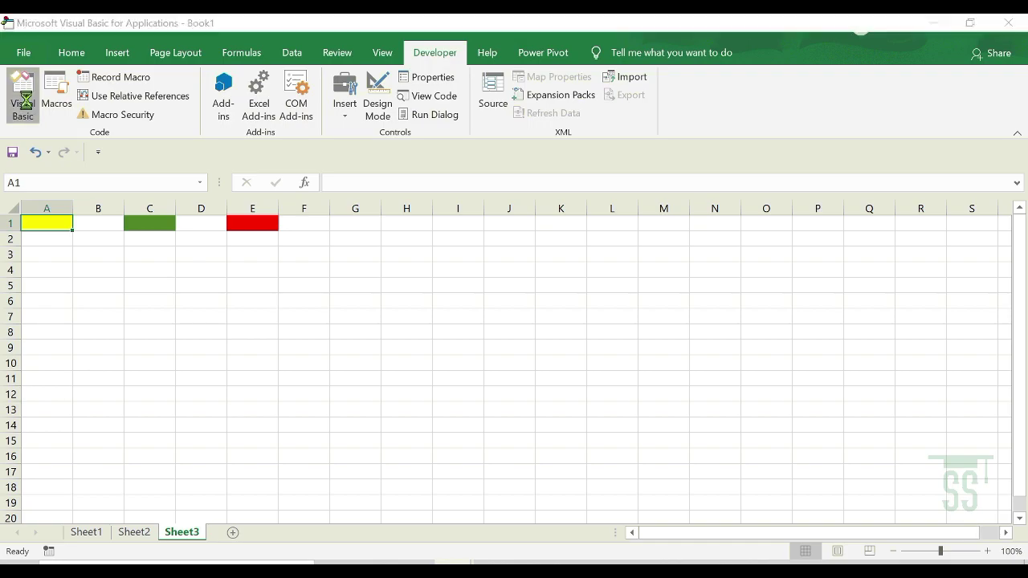
{"action": "double_click", "coordinate": [71, 265]}
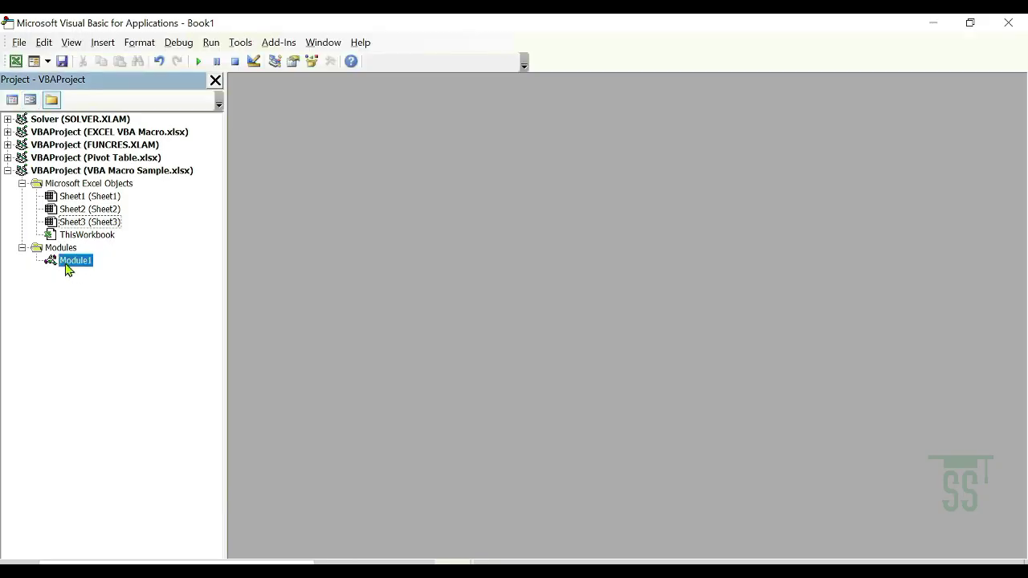
{"action": "right_click", "coordinate": [65, 262]}
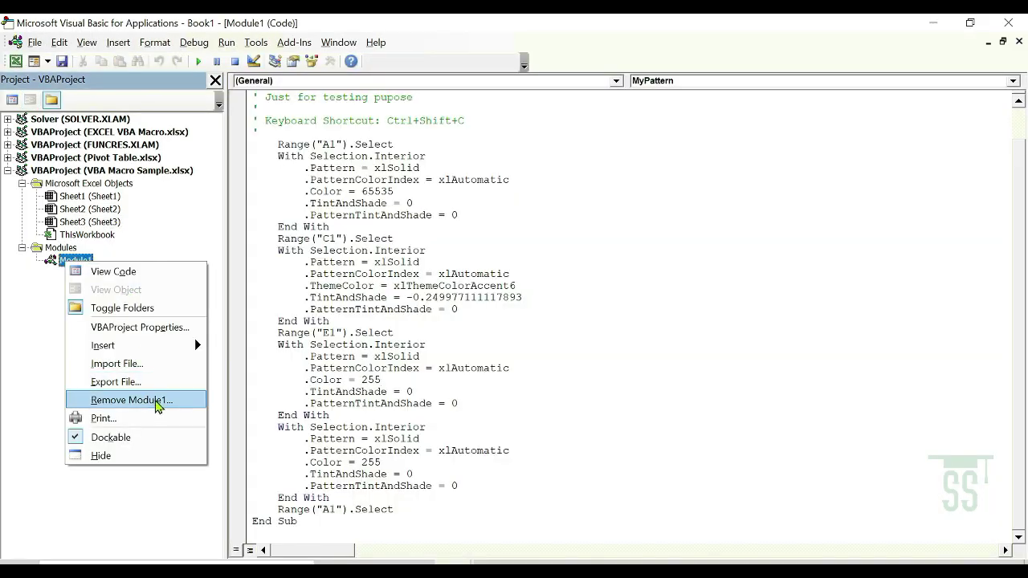
{"action": "left_click", "coordinate": [156, 400]}
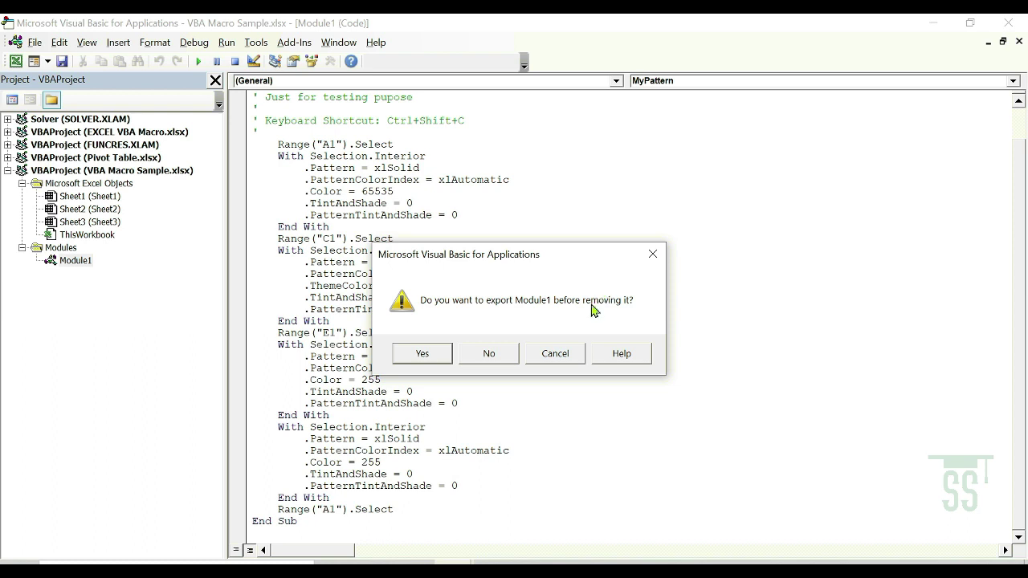
{"action": "left_click", "coordinate": [488, 358]}
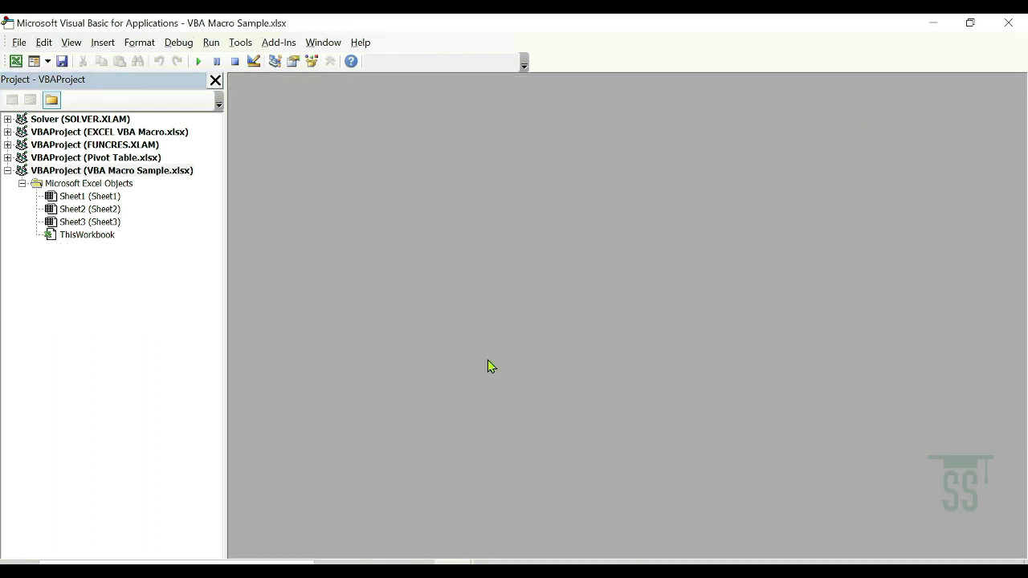
{"action": "left_click", "coordinate": [1009, 23]}
{"action": "left_click", "coordinate": [287, 297]}
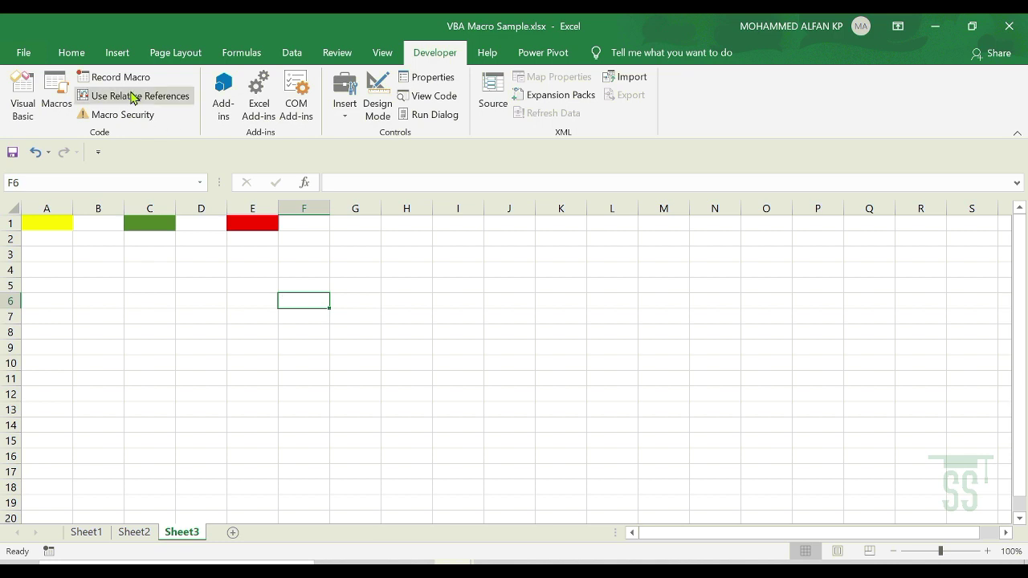
Check that the Macros list is now empty, then close it
{"action": "left_click", "coordinate": [56, 100]}
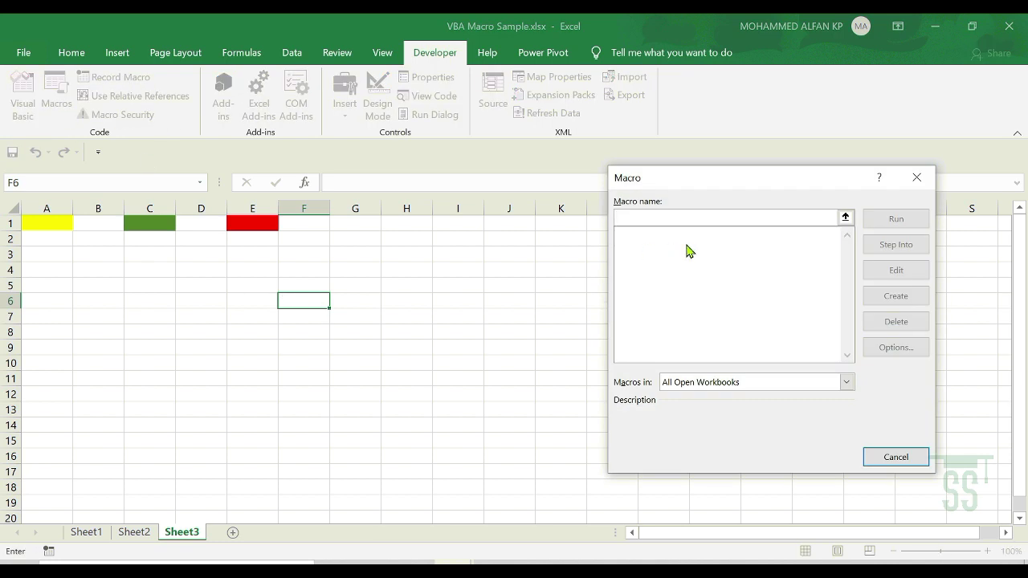
{"action": "left_click", "coordinate": [916, 178]}
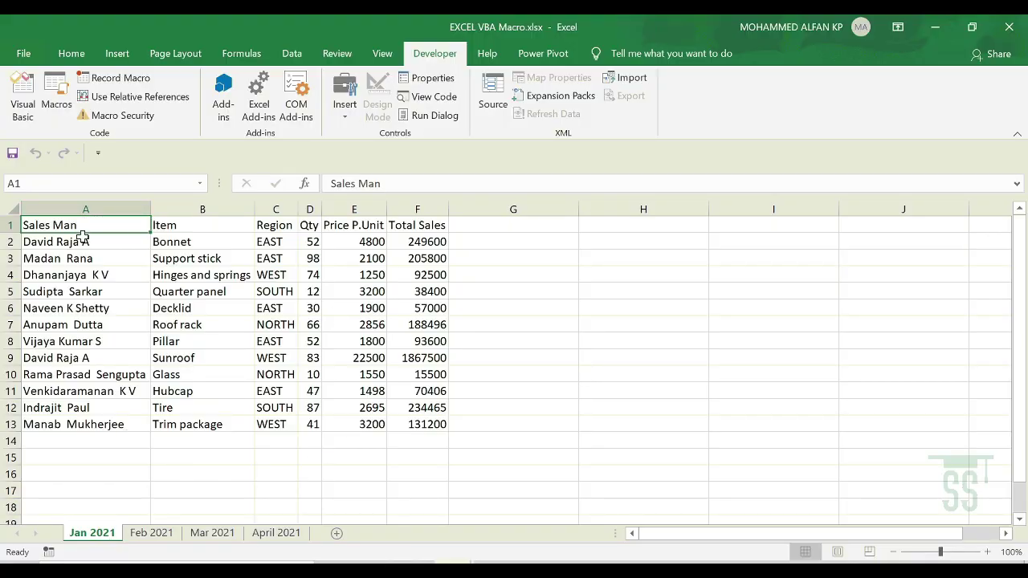
{"action": "left_click", "coordinate": [149, 534]}
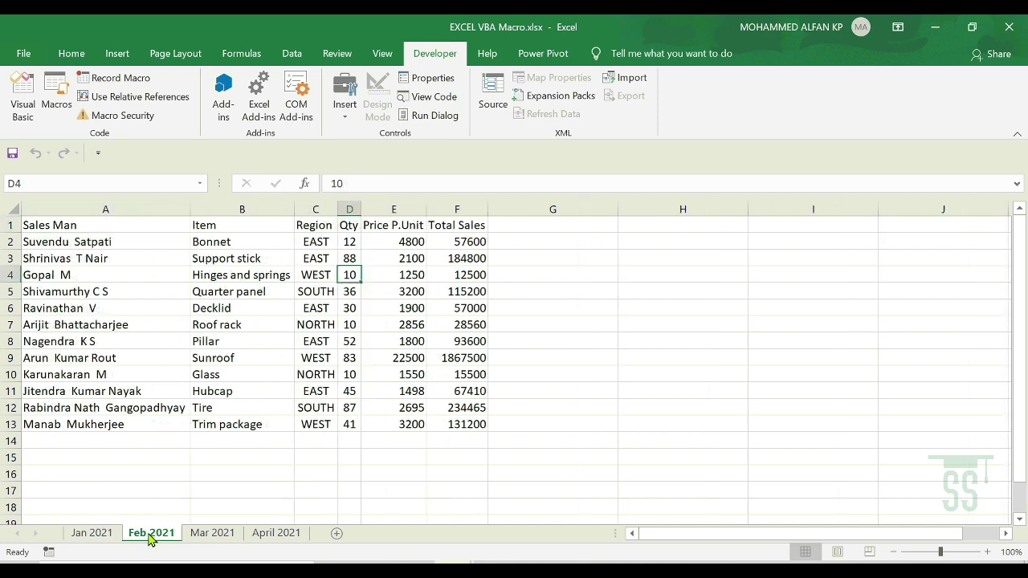
{"action": "left_click", "coordinate": [217, 535]}
{"action": "left_click", "coordinate": [280, 535]}
{"action": "left_click", "coordinate": [98, 534]}
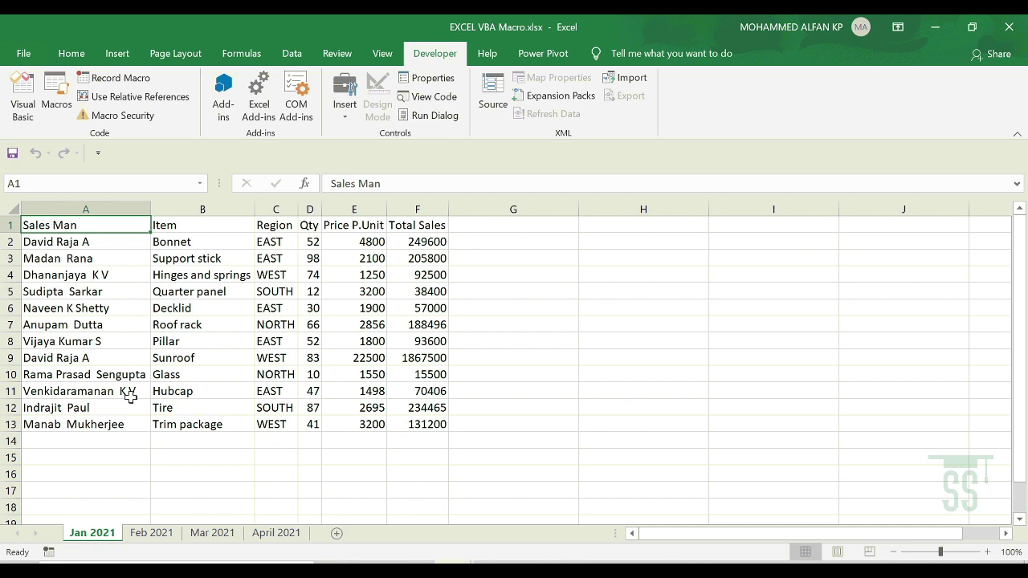
{"action": "left_click", "coordinate": [152, 536]}
{"action": "left_click", "coordinate": [211, 535]}
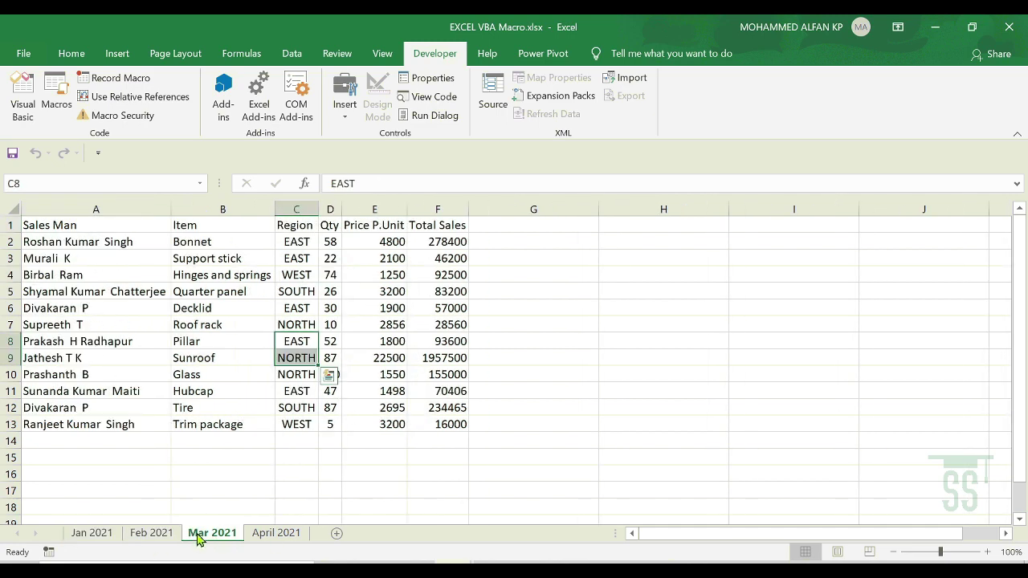
{"action": "left_click", "coordinate": [275, 536]}
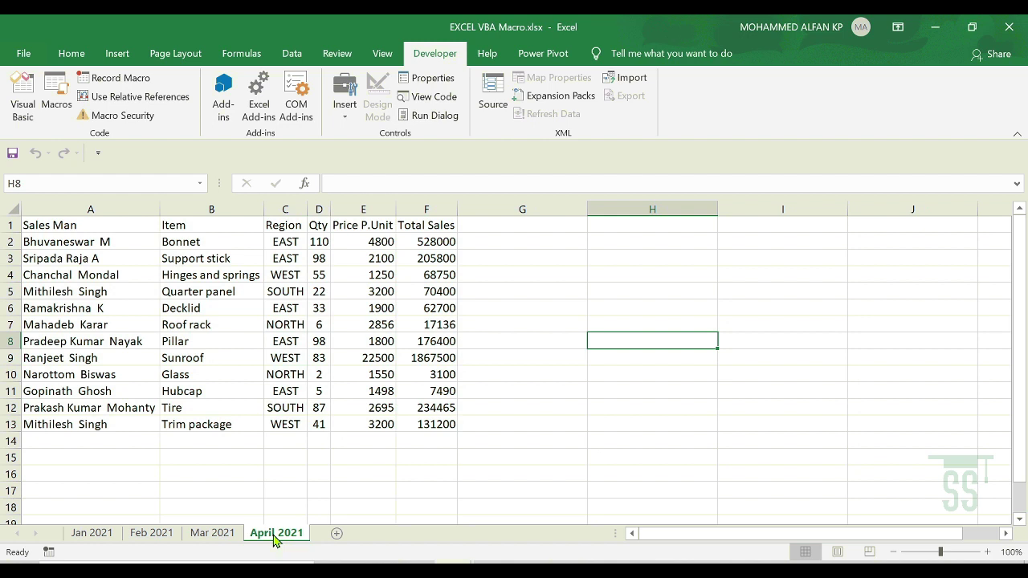
{"action": "left_click", "coordinate": [110, 535]}
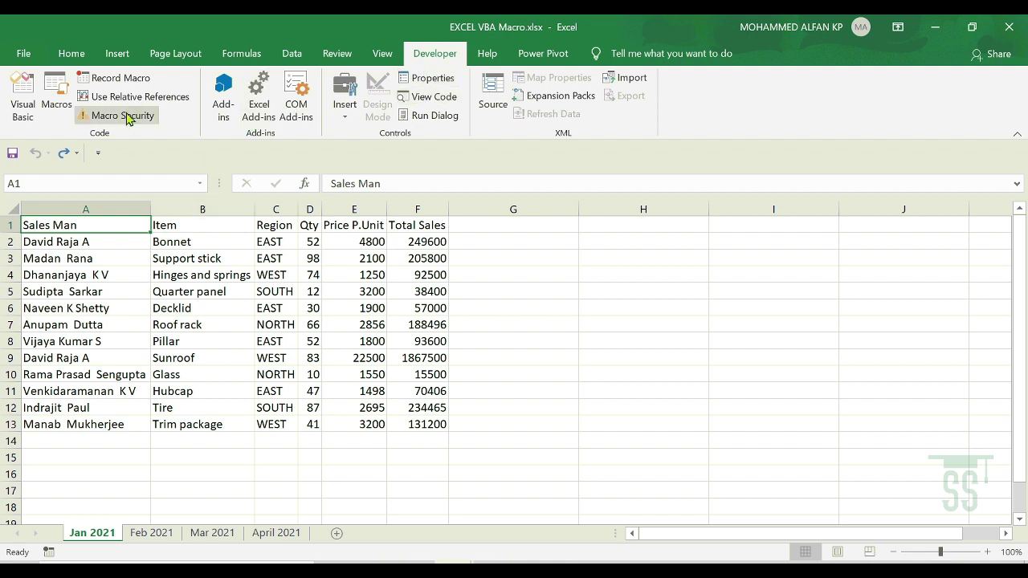
Record a new macro named SalesFormating with shortcut Ctrl+Shift+S and description 'Sales Formating'
{"action": "left_click", "coordinate": [122, 80]}
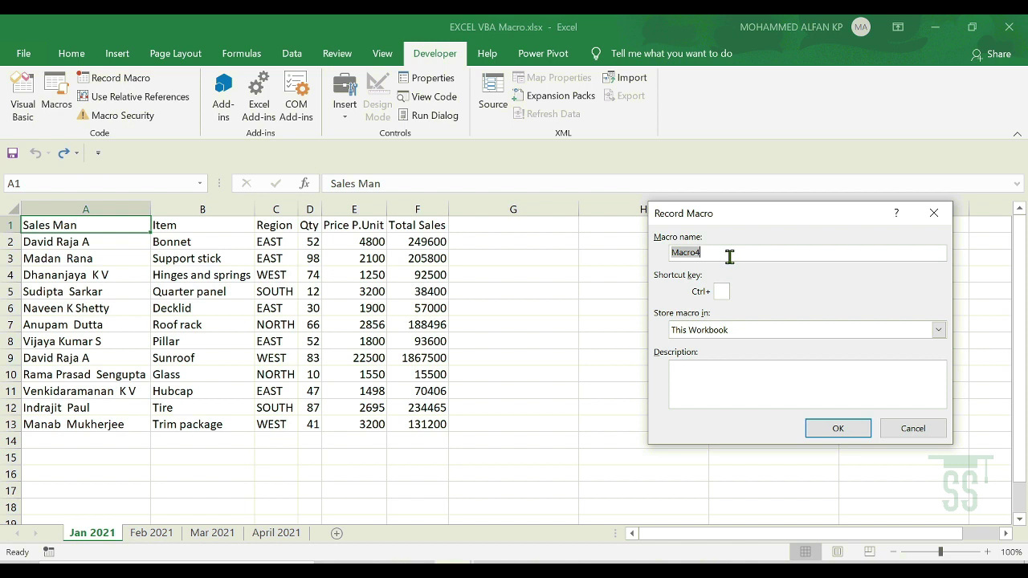
{"action": "type", "text": "SalesFormating"}
{"action": "left_click", "coordinate": [725, 291]}
{"action": "type", "text": "S"}
{"action": "left_click", "coordinate": [743, 378]}
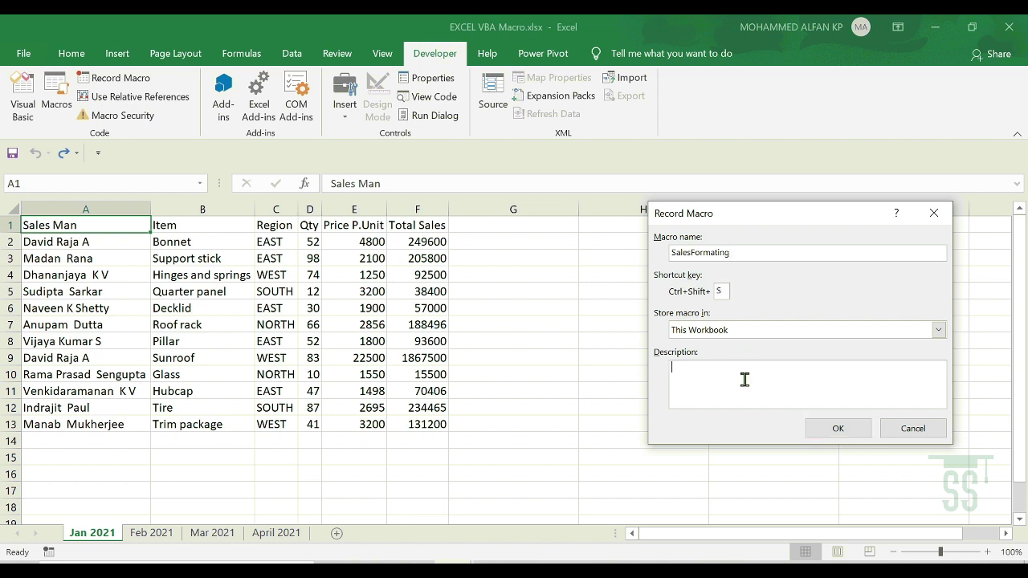
{"action": "double_click", "coordinate": [743, 252]}
{"action": "key", "text": "ctrl+c"}
{"action": "left_click", "coordinate": [743, 383]}
{"action": "key", "text": "ctrl+v"}
{"action": "left_click", "coordinate": [693, 367]}
{"action": "left_click", "coordinate": [838, 429]}
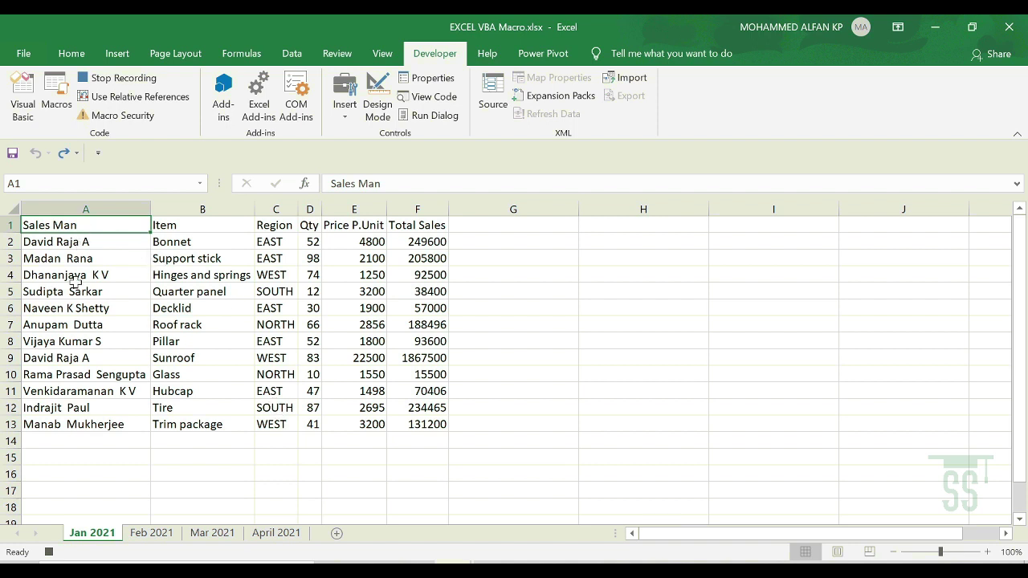
Insert a blank column A, move Region into it, and delete the leftover empty column D
{"action": "left_click", "coordinate": [101, 204]}
{"action": "right_click", "coordinate": [102, 209]}
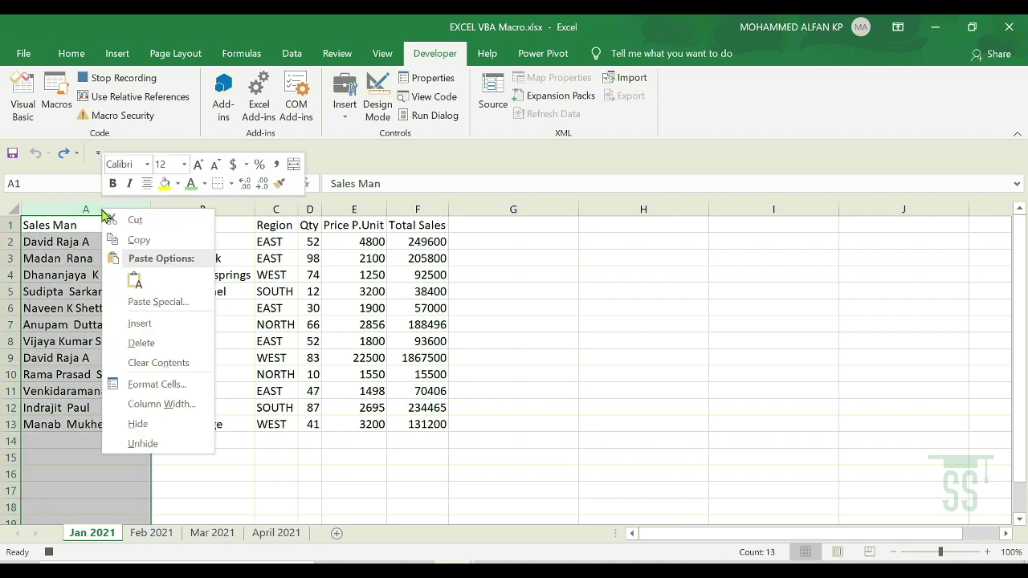
{"action": "left_click", "coordinate": [159, 324]}
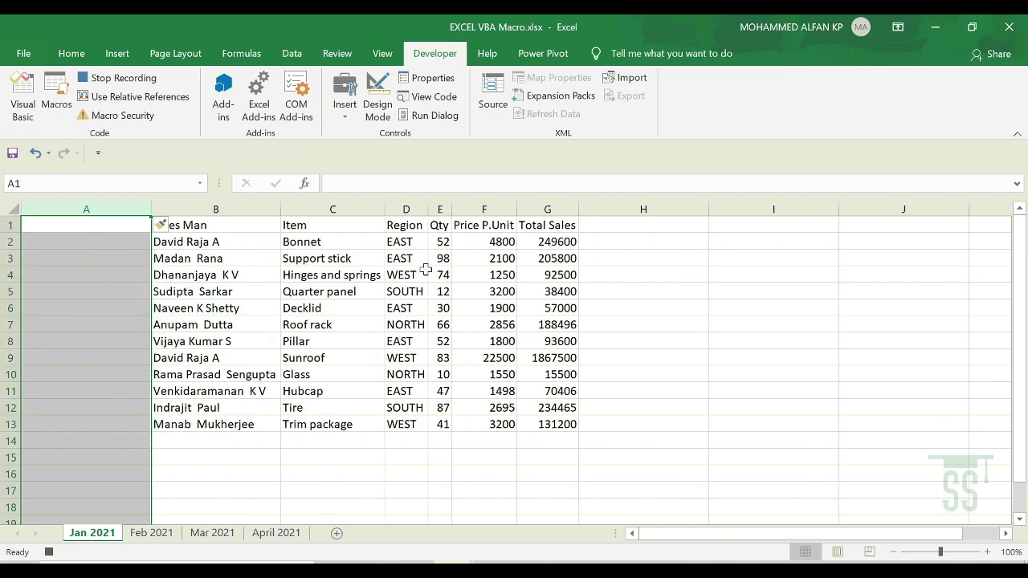
{"action": "left_click", "coordinate": [408, 206]}
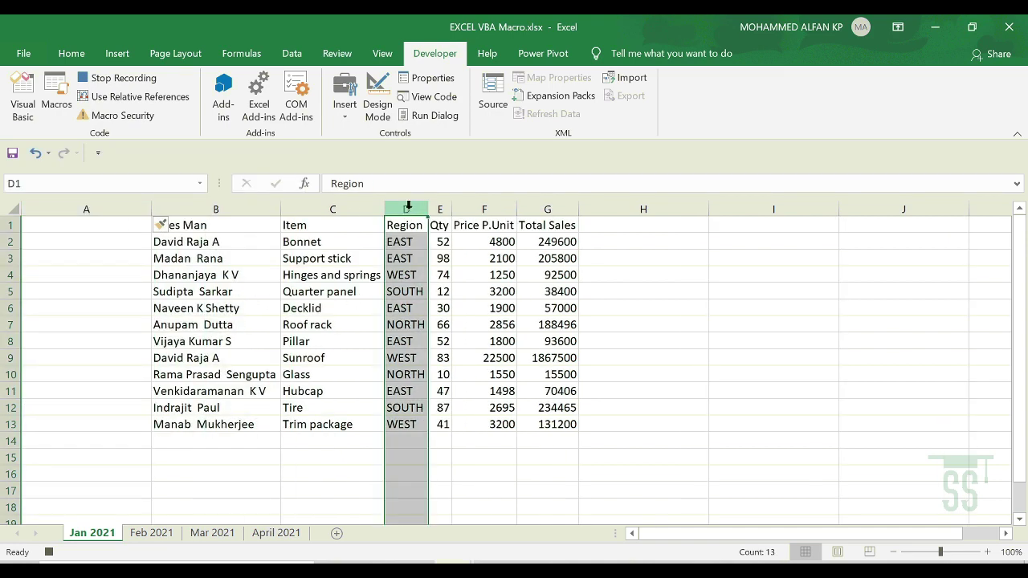
{"action": "left_click", "coordinate": [120, 204]}
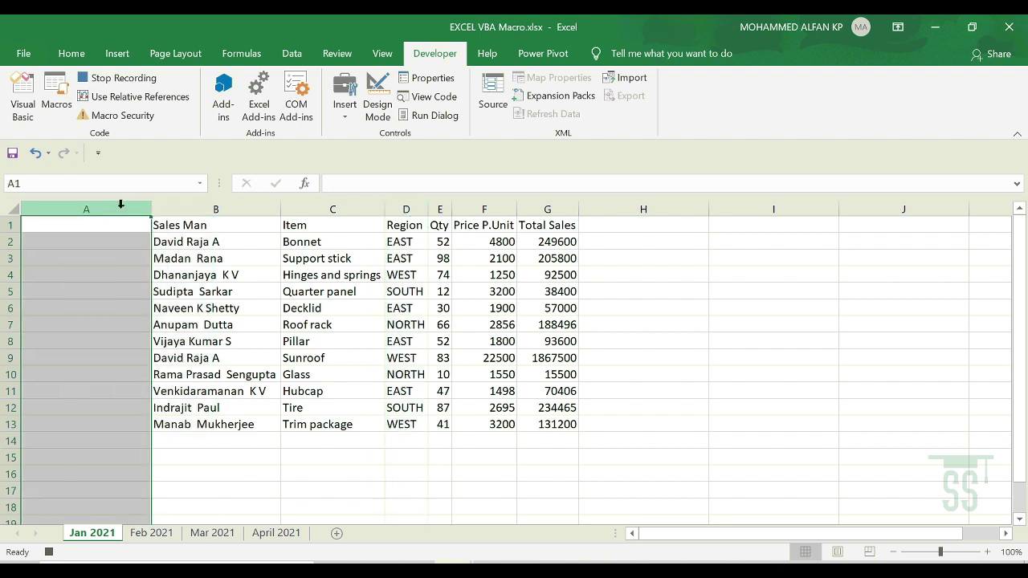
{"action": "key", "text": "ctrl+v"}
{"action": "left_click", "coordinate": [343, 204]}
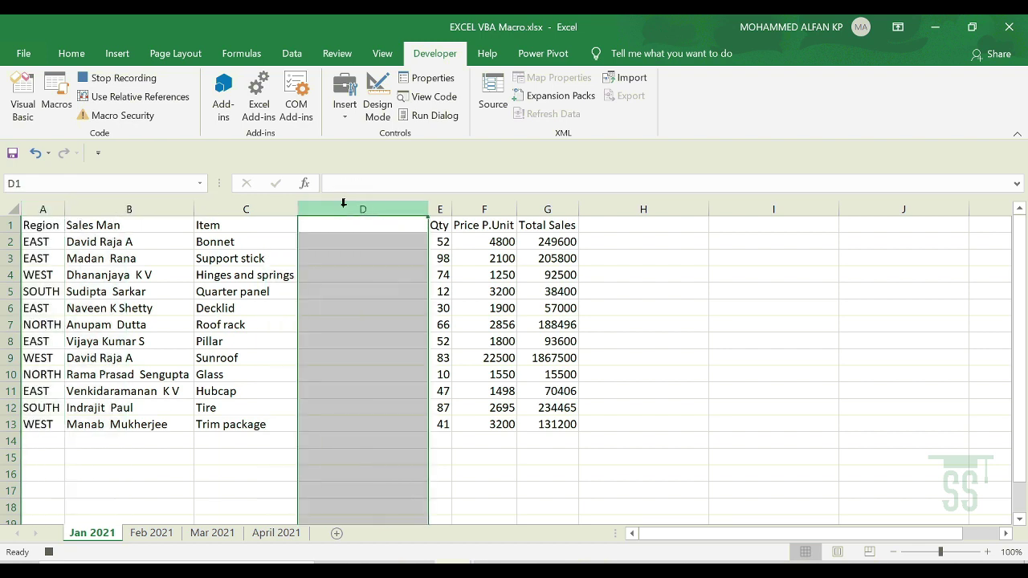
{"action": "key", "text": "ctrl+minus"}
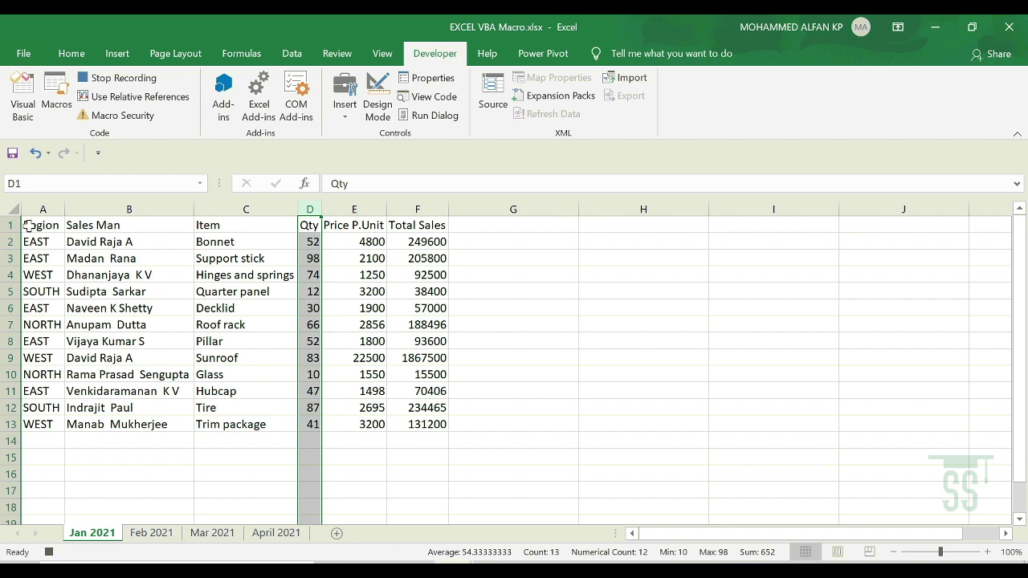
{"action": "left_click_drag", "start_coordinate": [28, 226], "coordinate": [415, 221]}
Make header row A1:F1 centred and bold, with green fill and white font
{"action": "left_click", "coordinate": [71, 53]}
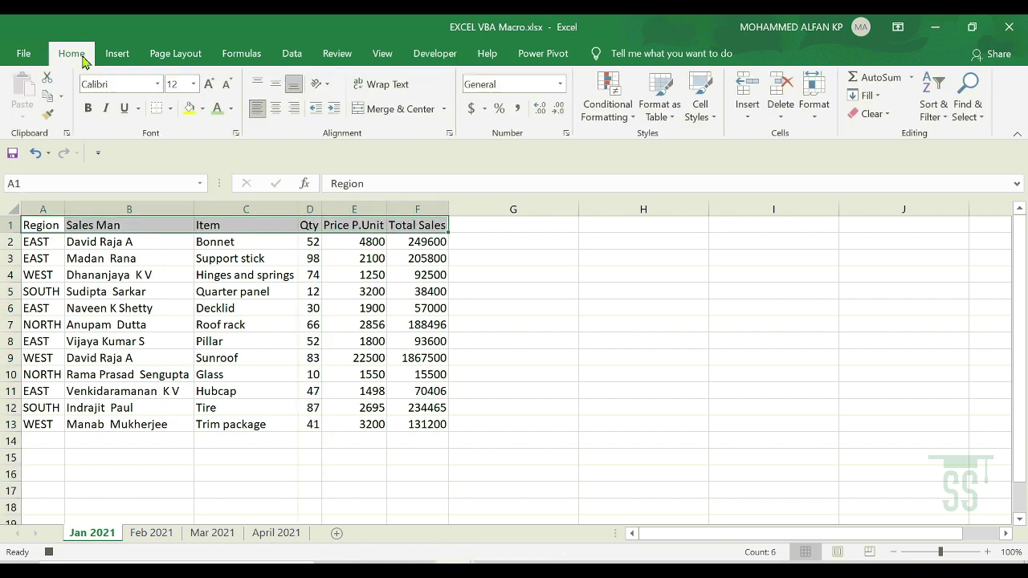
{"action": "left_click", "coordinate": [277, 113]}
{"action": "left_click", "coordinate": [88, 108]}
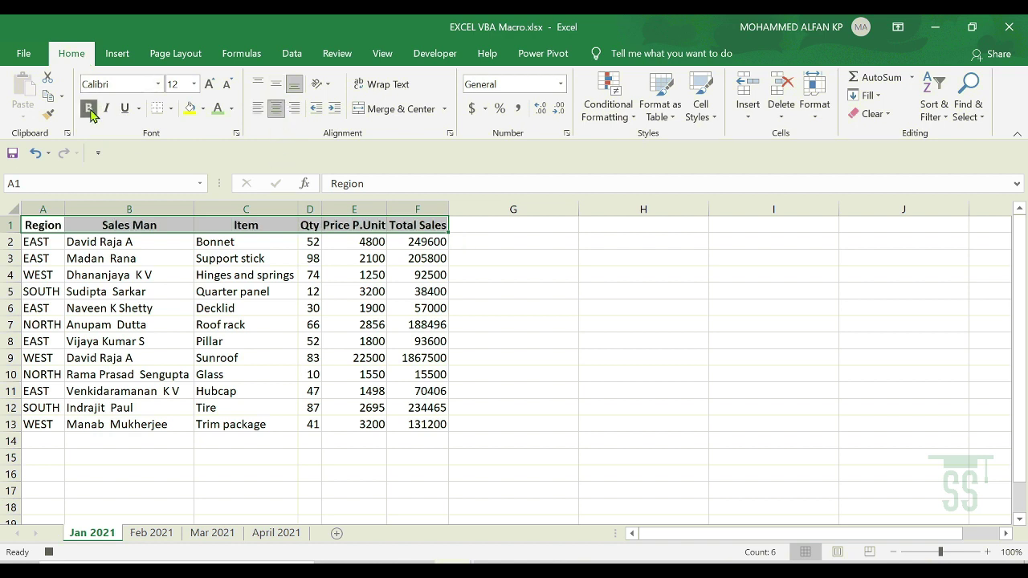
{"action": "left_click", "coordinate": [203, 108]}
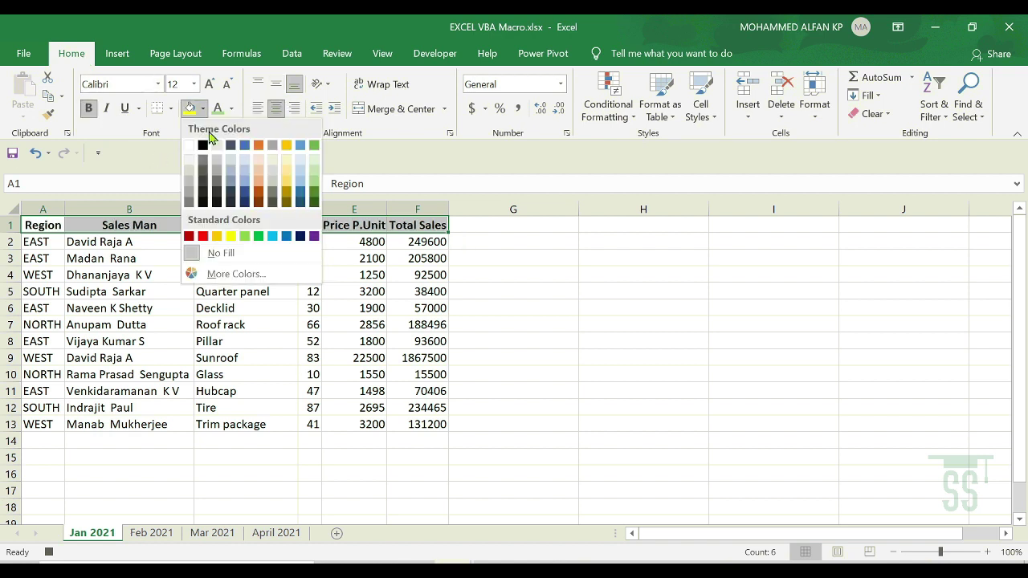
{"action": "left_click", "coordinate": [314, 147]}
{"action": "left_click", "coordinate": [231, 109]}
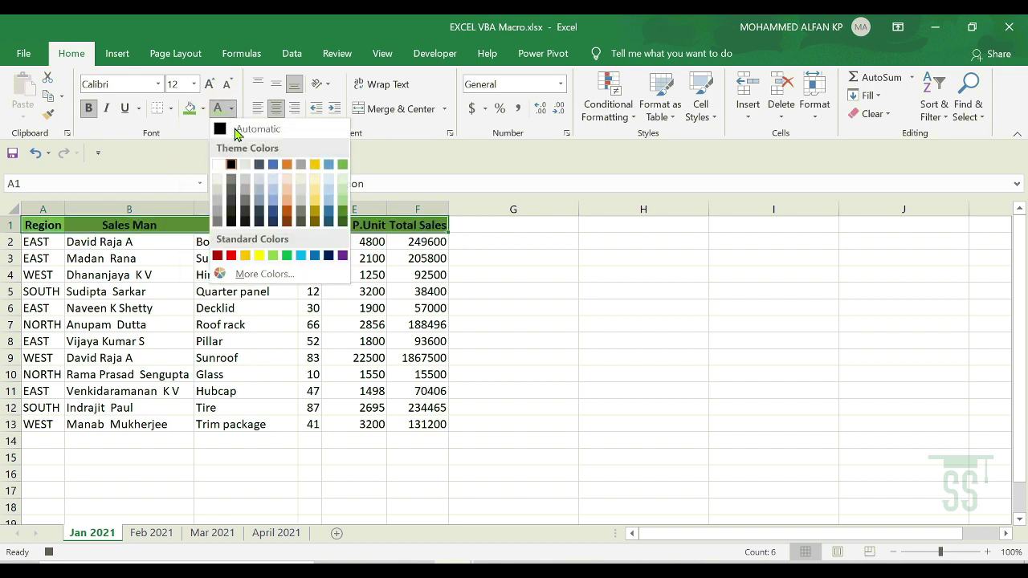
{"action": "left_click", "coordinate": [217, 165]}
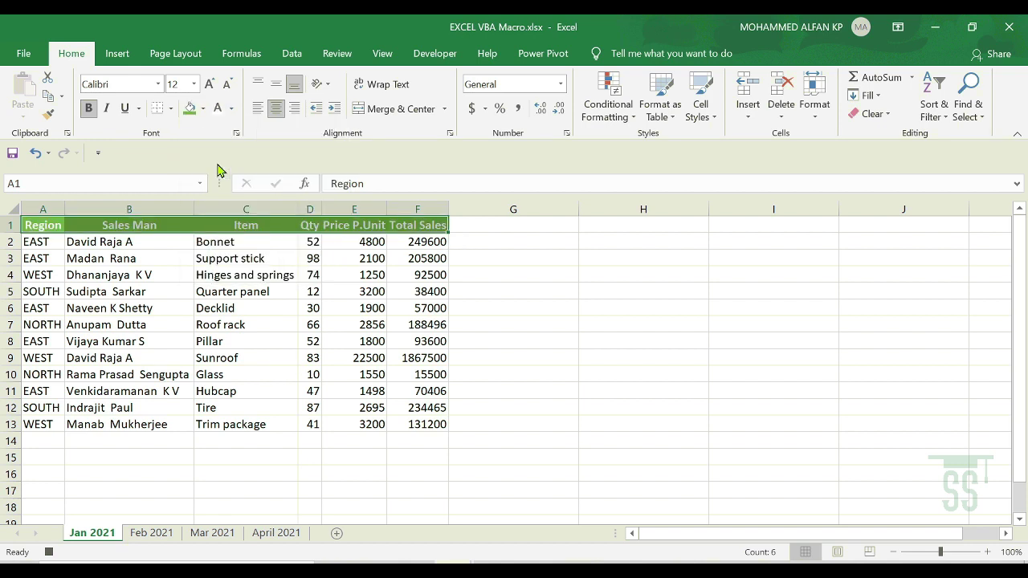
{"action": "left_click", "coordinate": [530, 295]}
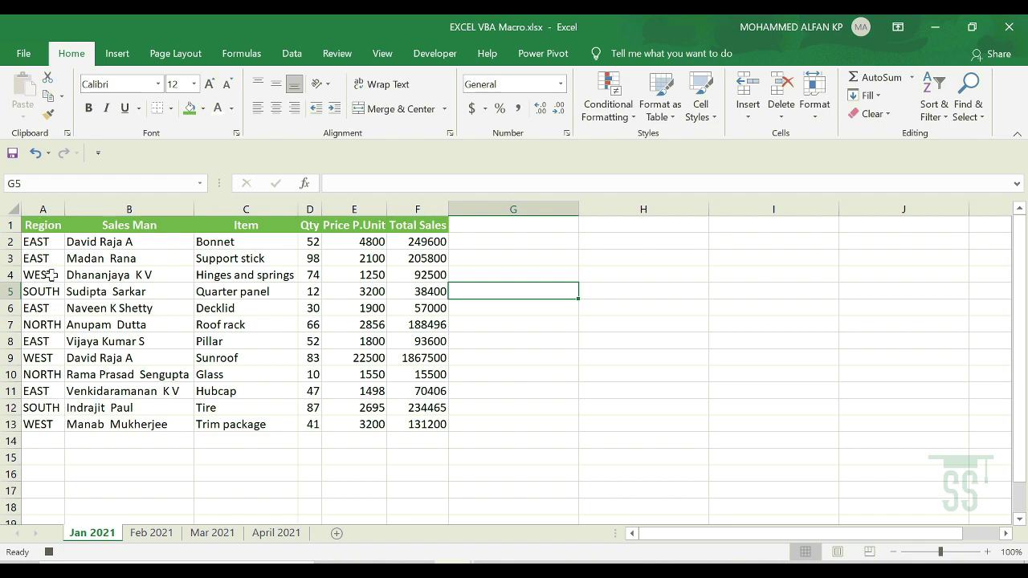
{"action": "left_click_drag", "start_coordinate": [37, 226], "coordinate": [442, 423]}
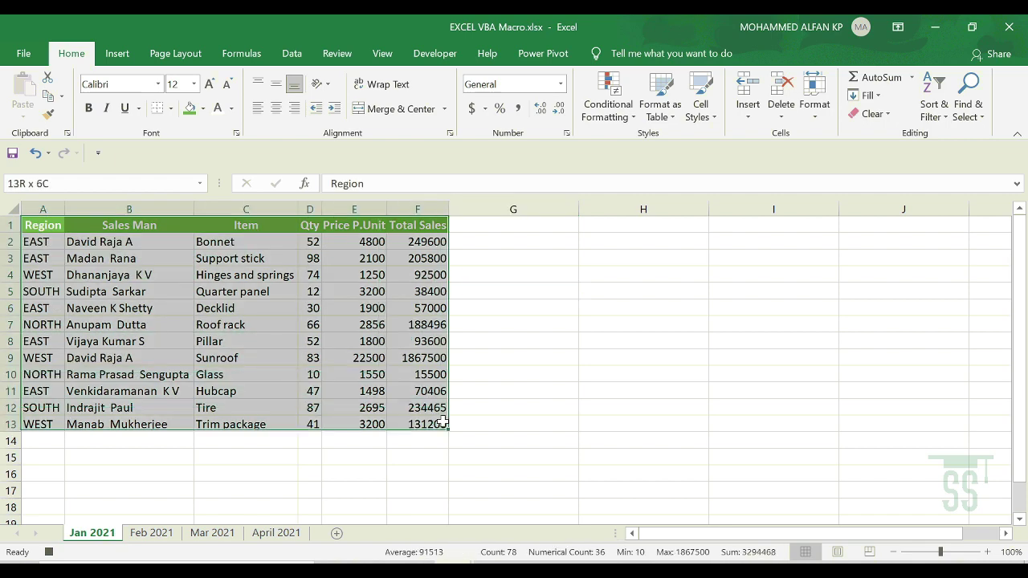
{"action": "left_click", "coordinate": [291, 53]}
Sort the table A to Z by Region and apply Comma Style to E2:F13
{"action": "left_click", "coordinate": [438, 86]}
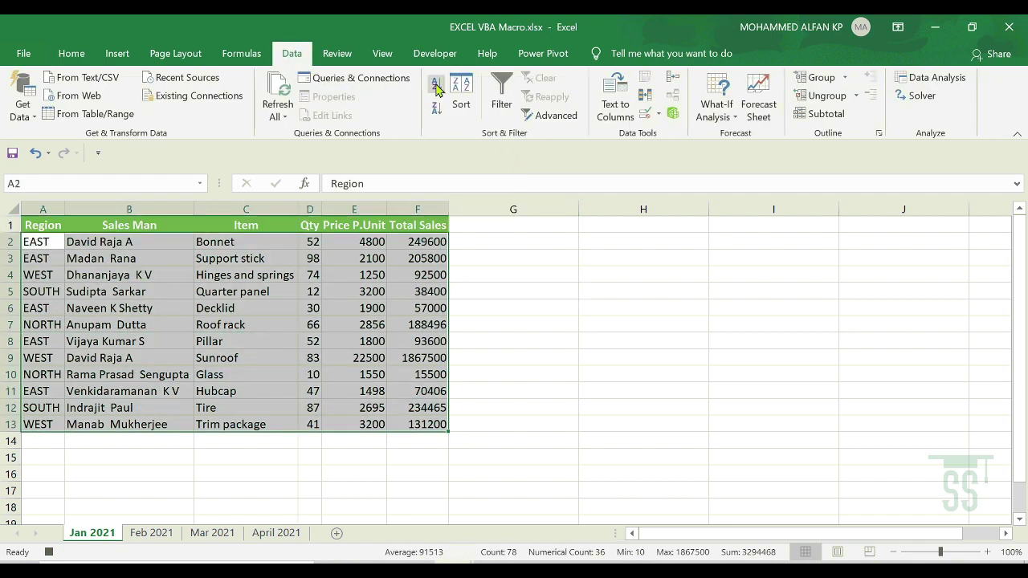
{"action": "left_click", "coordinate": [353, 241]}
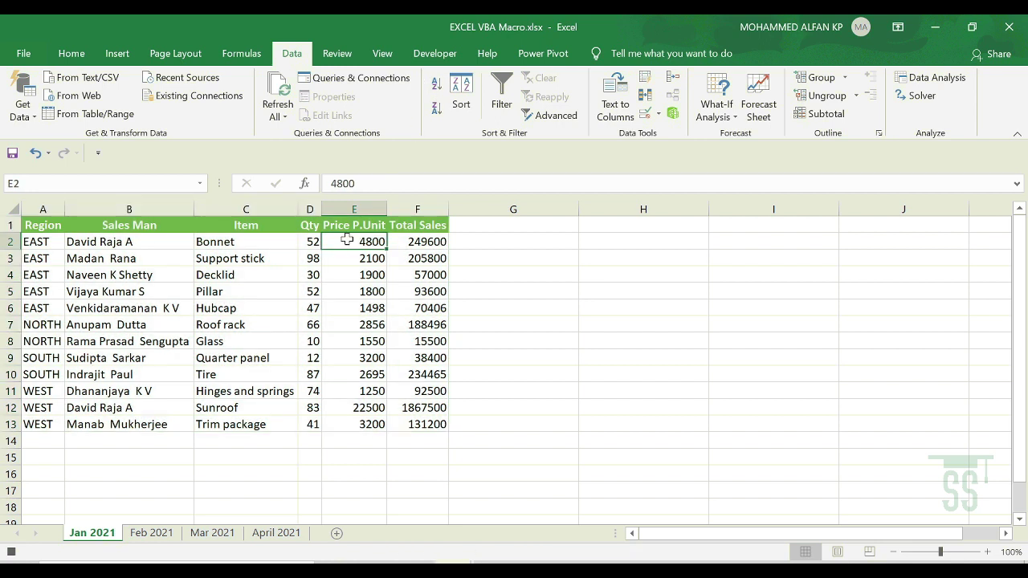
{"action": "left_click_drag", "start_coordinate": [346, 239], "coordinate": [416, 423]}
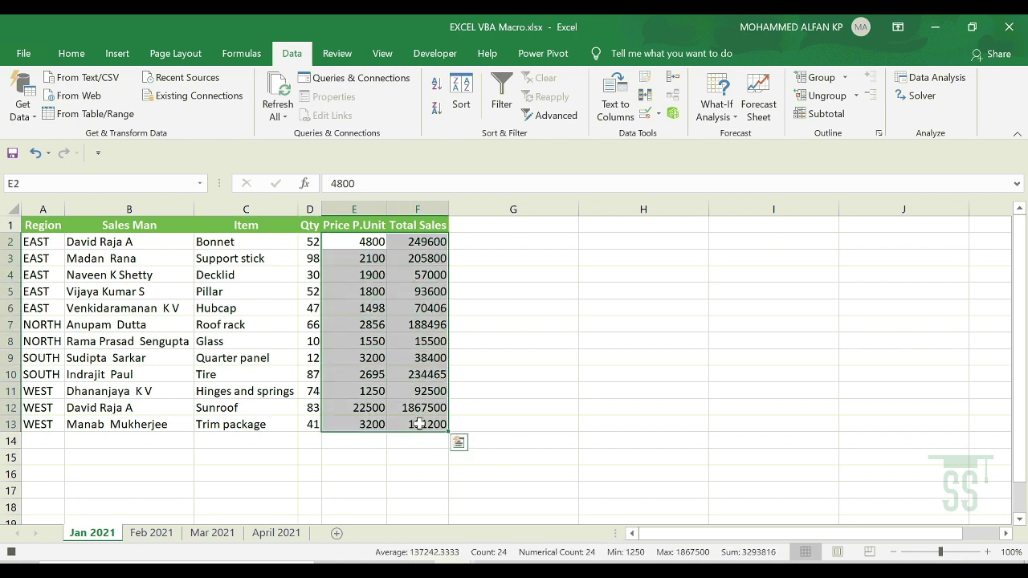
{"action": "left_click", "coordinate": [71, 53]}
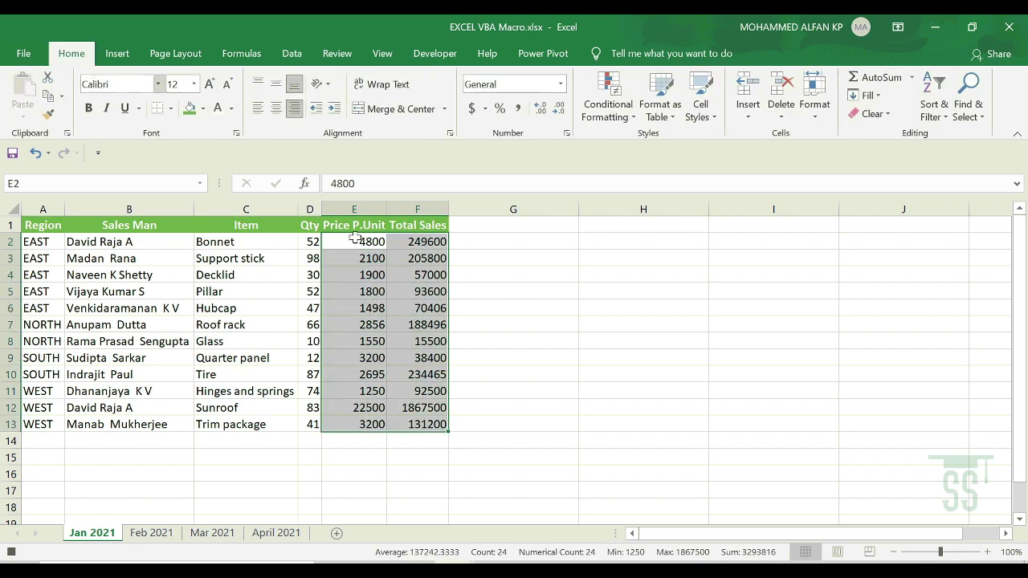
{"action": "left_click", "coordinate": [518, 108]}
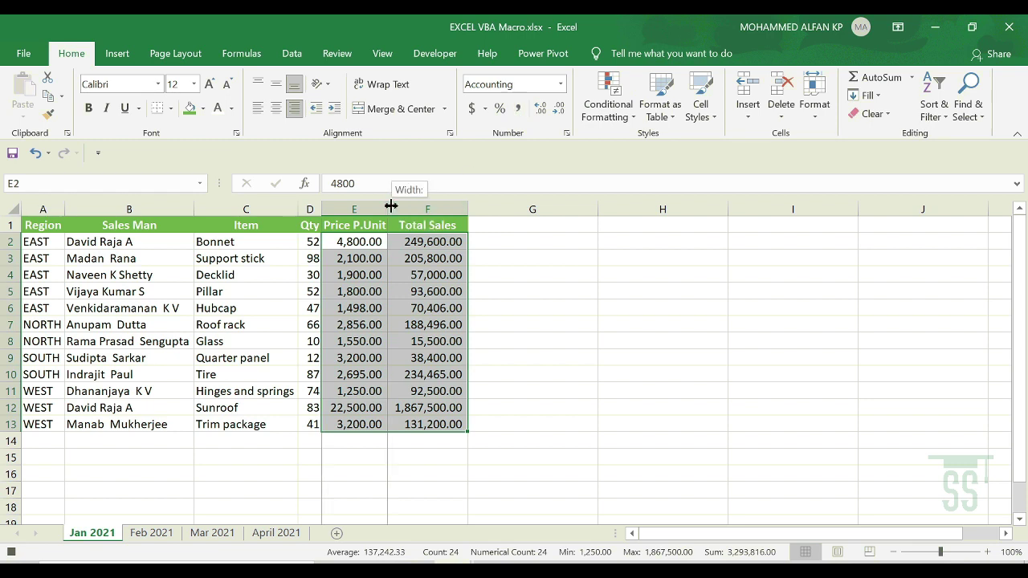
{"action": "left_click", "coordinate": [425, 274]}
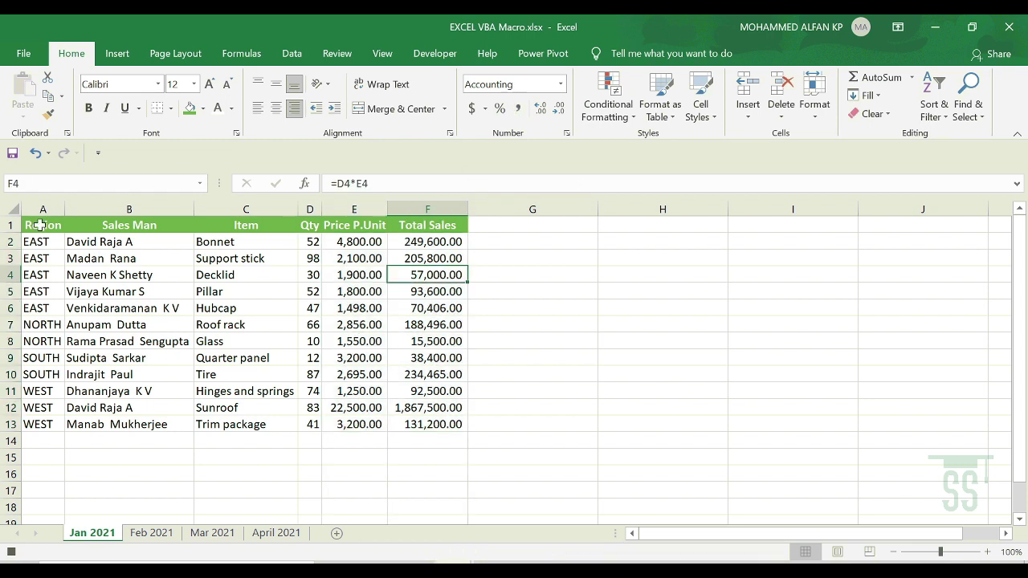
{"action": "left_click_drag", "start_coordinate": [42, 224], "coordinate": [414, 424]}
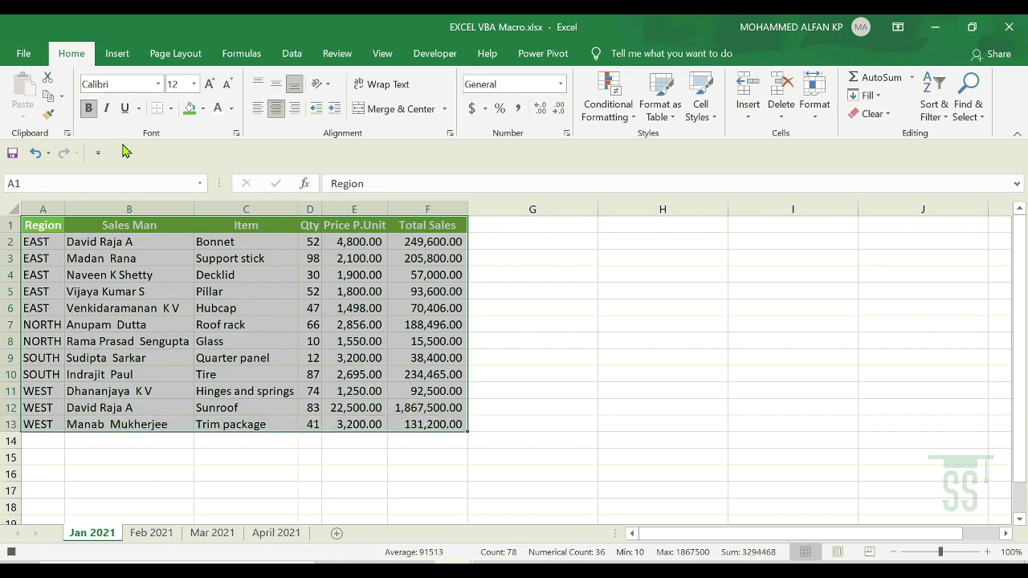
Apply All Borders to A1:F13, then deselect and return to cell A1
{"action": "left_click", "coordinate": [171, 109]}
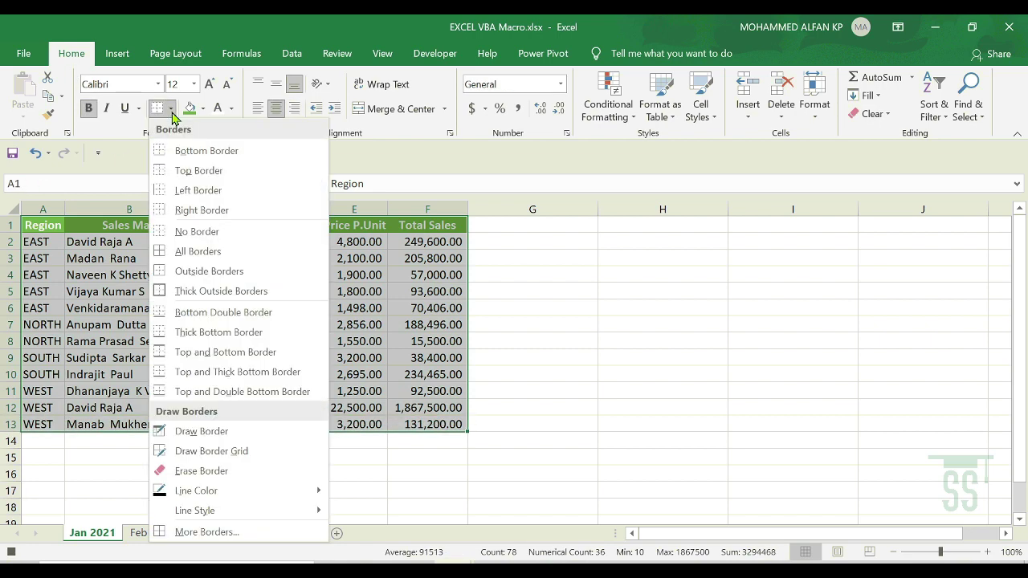
{"action": "left_click", "coordinate": [189, 250]}
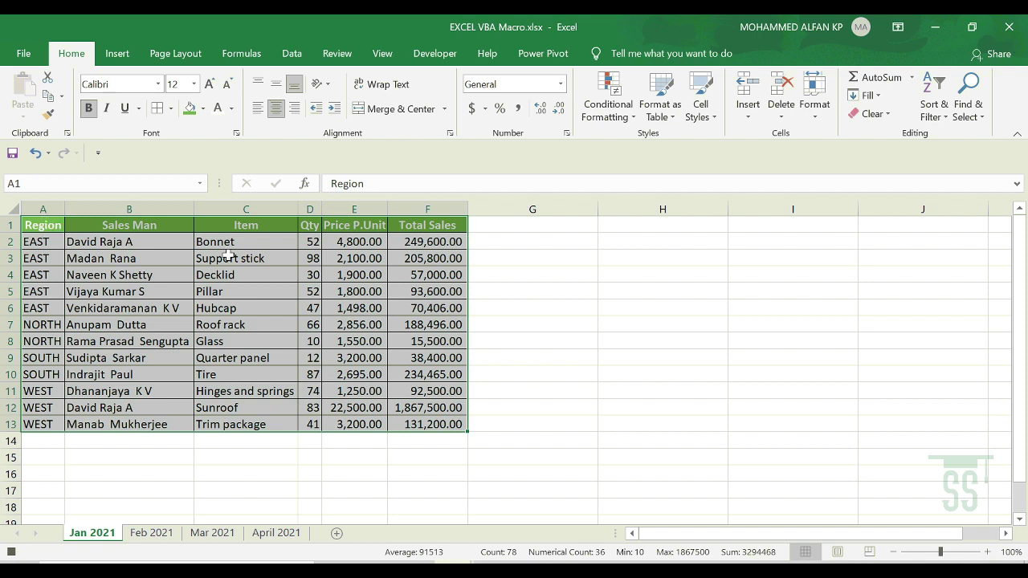
{"action": "left_click", "coordinate": [209, 304]}
{"action": "key", "text": "ctrl+Home"}
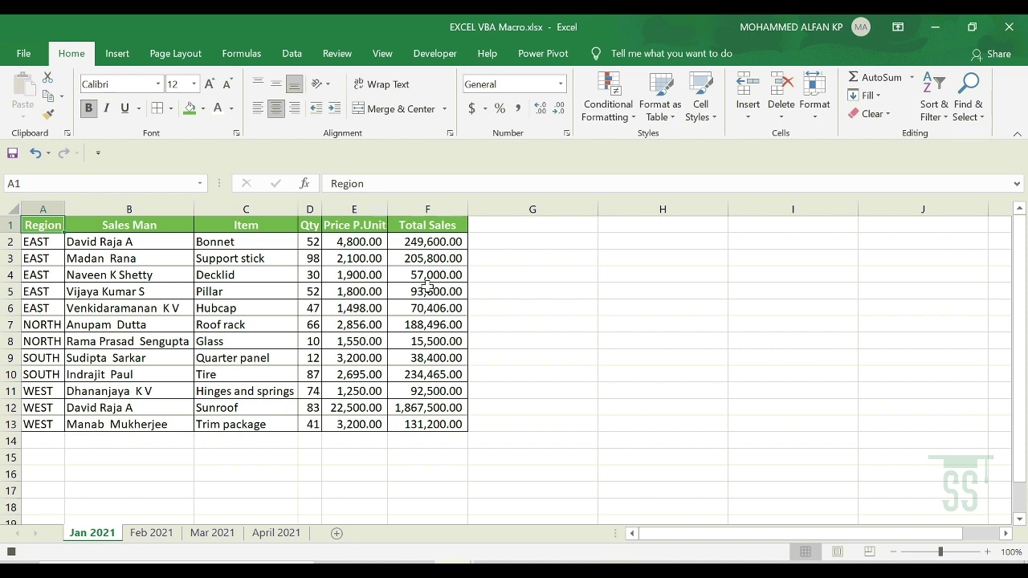
Highlight Total Sales cells less than 80000 in F1:F13 with Light Red Fill and Dark Red Text
{"action": "left_click_drag", "start_coordinate": [417, 225], "coordinate": [425, 423]}
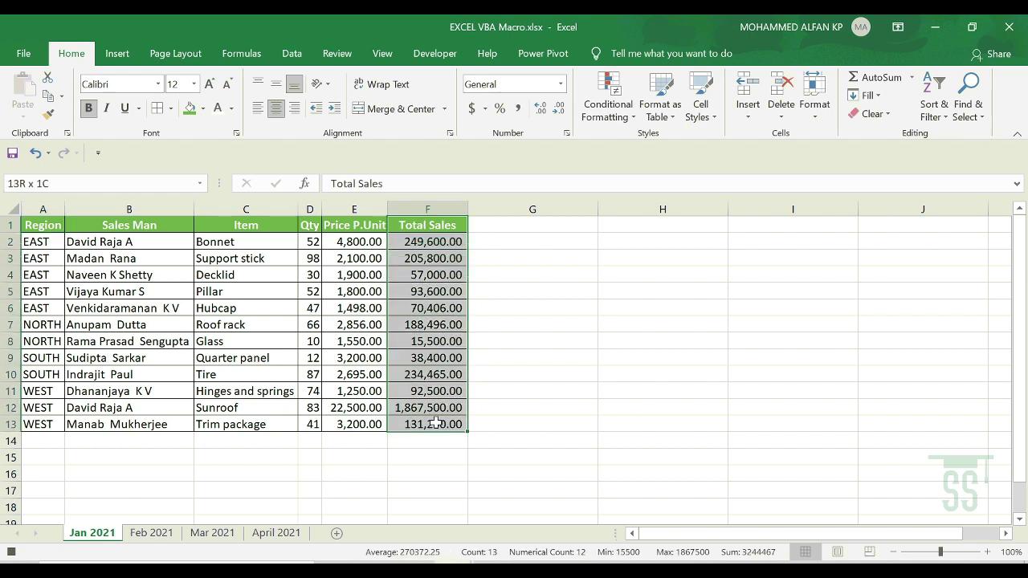
{"action": "left_click", "coordinate": [595, 110]}
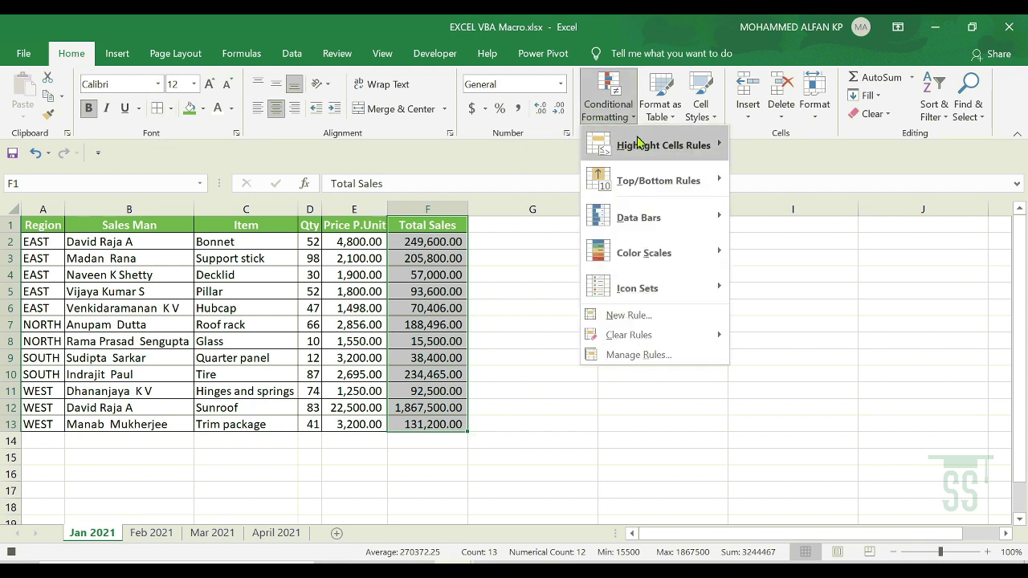
{"action": "mouse_move", "coordinate": [623, 142]}
{"action": "left_click", "coordinate": [837, 186]}
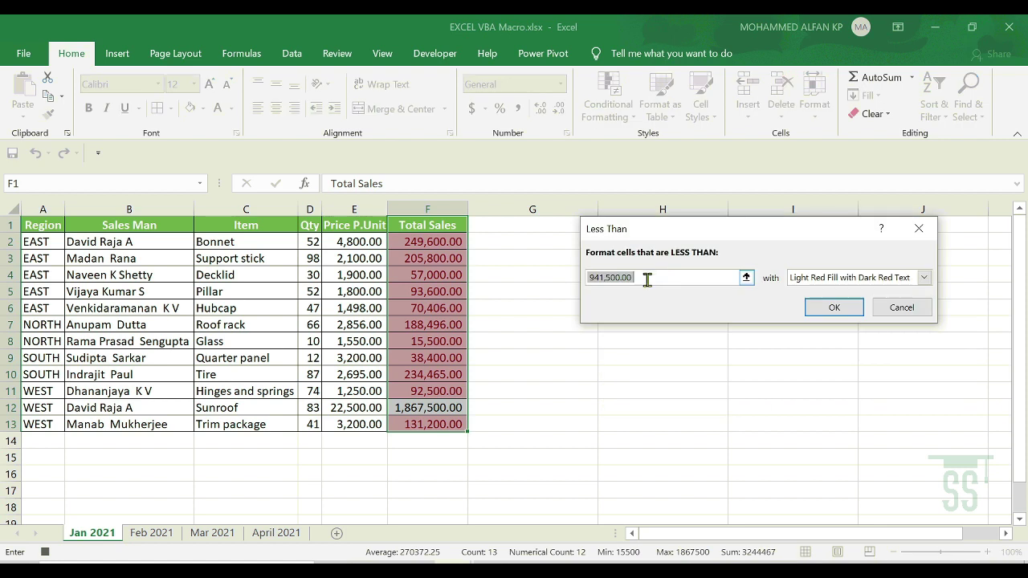
{"action": "type", "text": "8"}
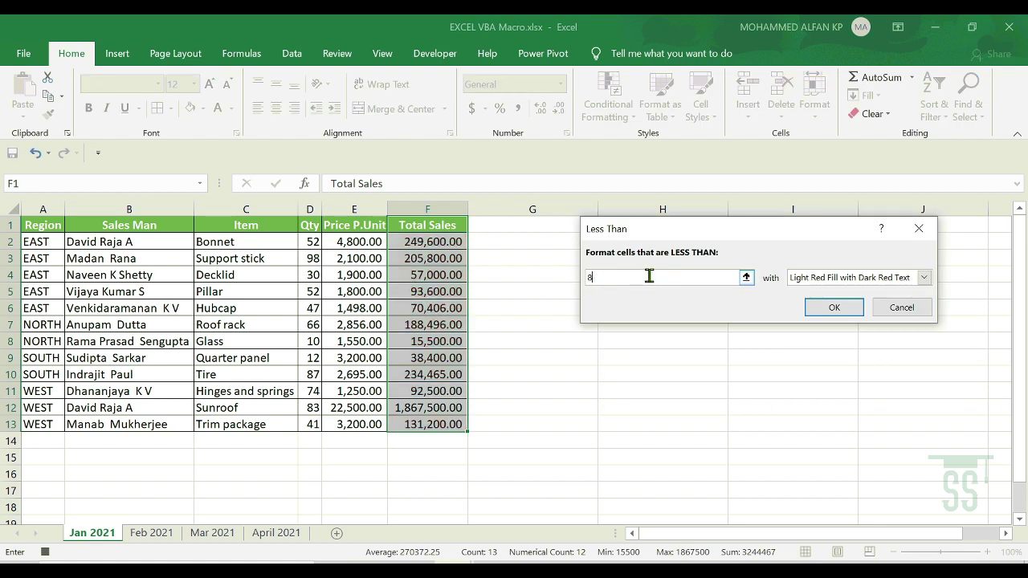
{"action": "type", "text": "0000"}
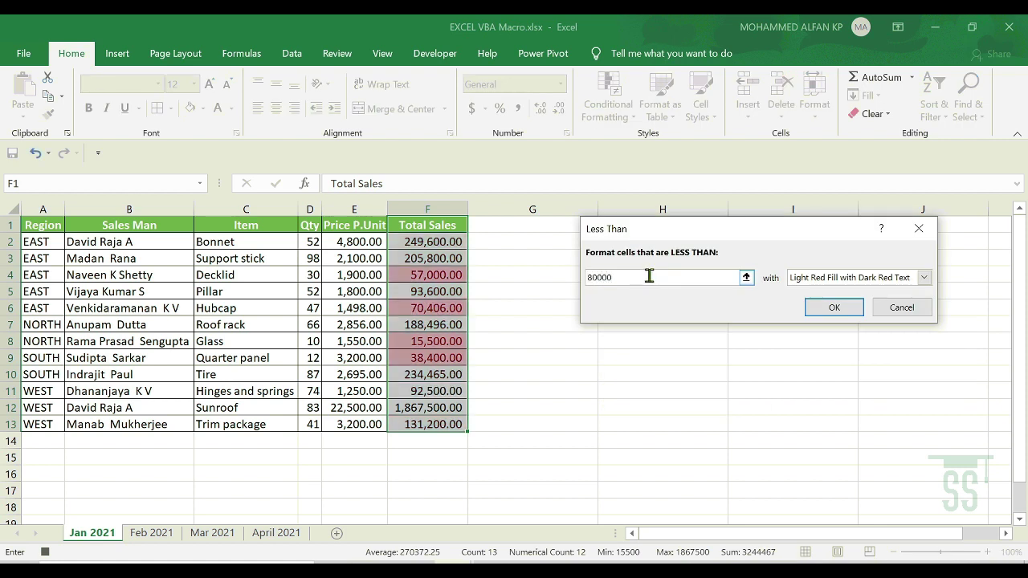
{"action": "left_click", "coordinate": [924, 279]}
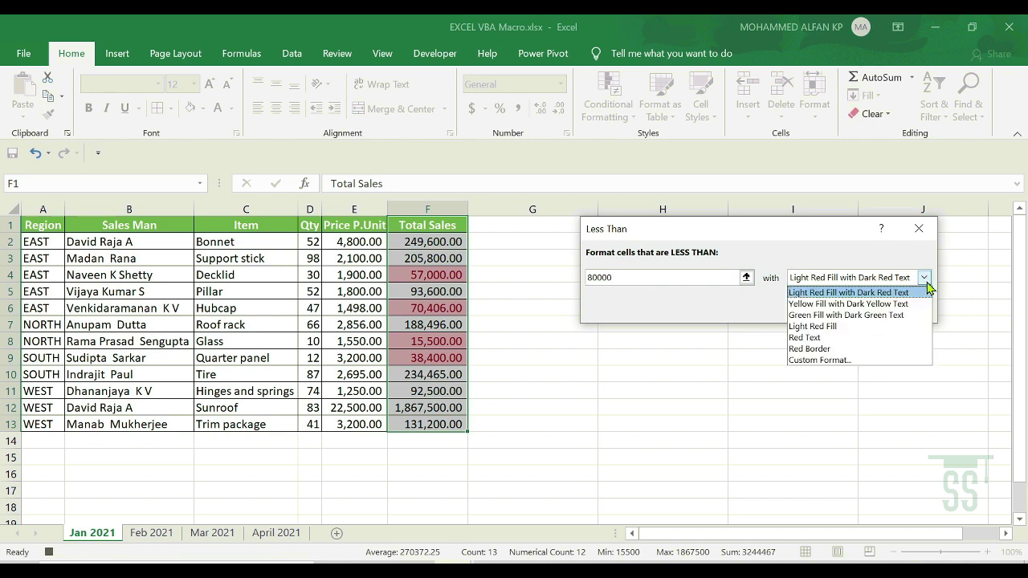
{"action": "left_click", "coordinate": [926, 288]}
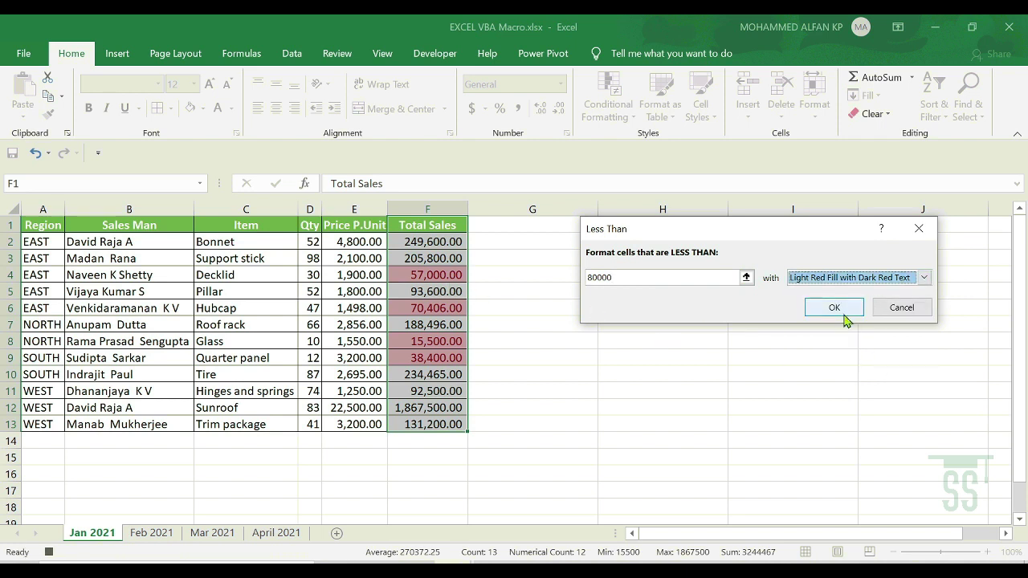
{"action": "left_click", "coordinate": [843, 314]}
{"action": "left_click", "coordinate": [427, 275]}
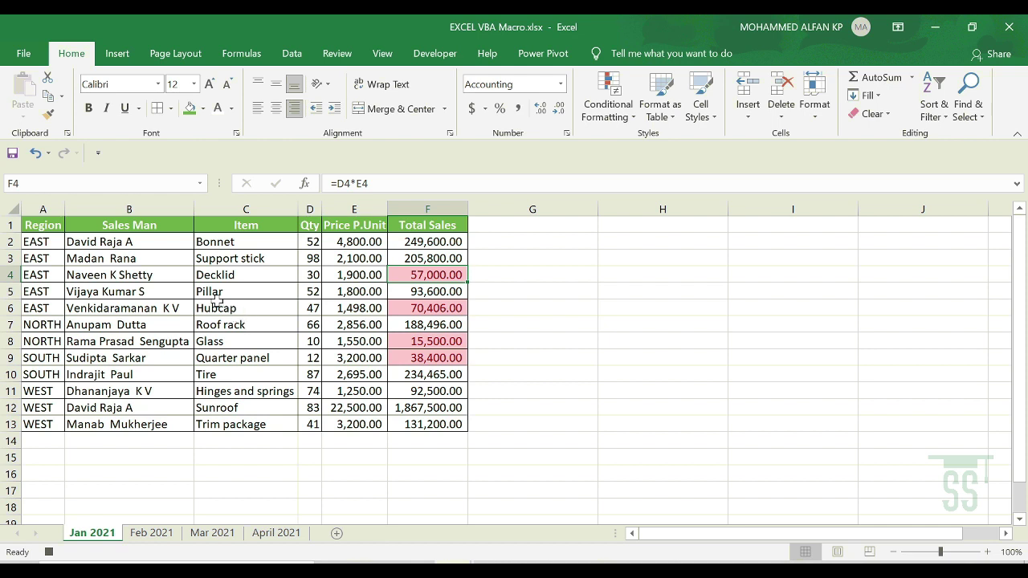
{"action": "left_click", "coordinate": [440, 56]}
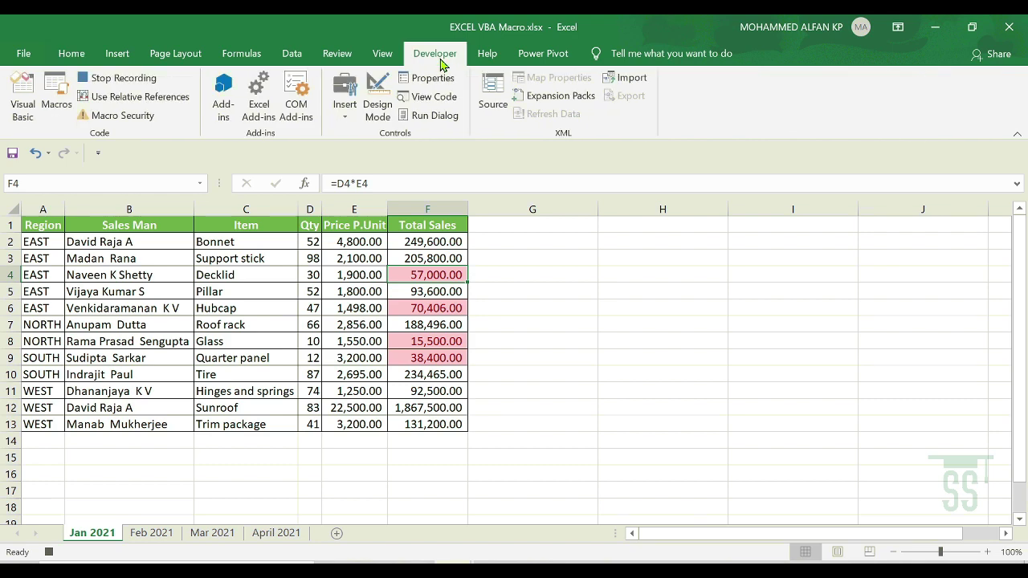
Stop the macro recording and open Module1 in the Visual Basic editor
{"action": "left_click", "coordinate": [122, 79]}
{"action": "left_click", "coordinate": [20, 117]}
{"action": "left_click", "coordinate": [61, 222]}
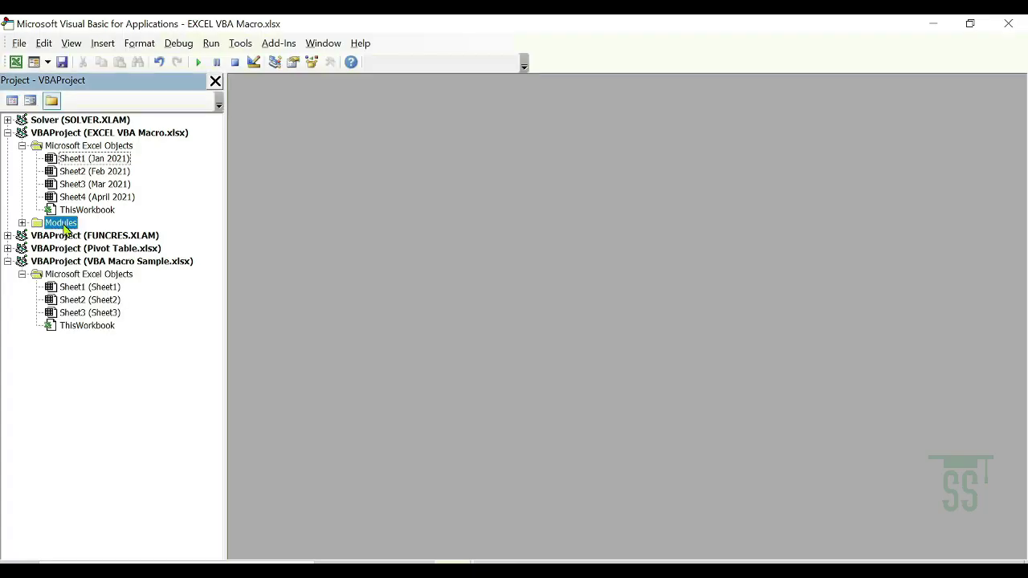
{"action": "left_click", "coordinate": [21, 222]}
{"action": "double_click", "coordinate": [74, 236]}
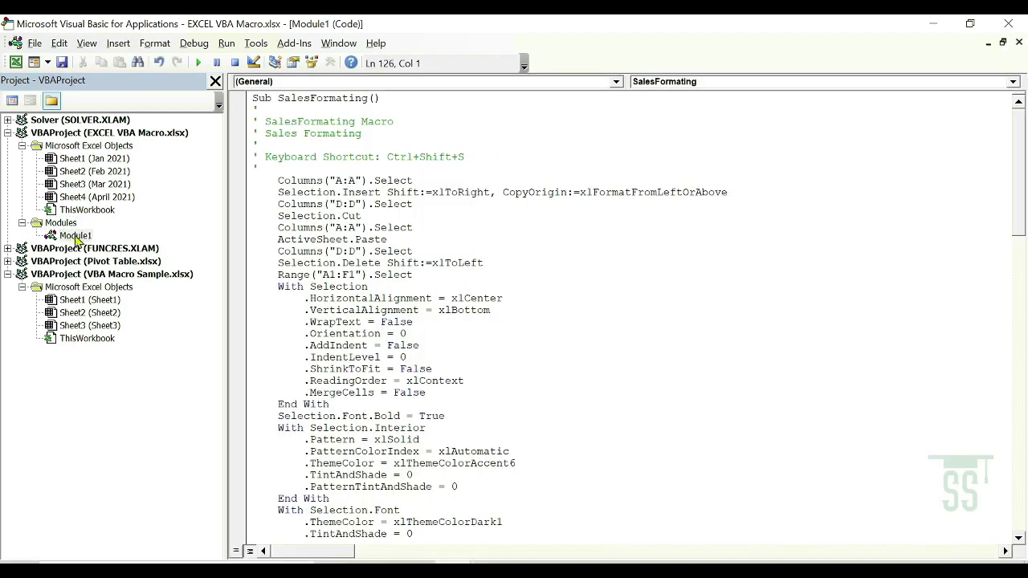
Scroll through the recorded SalesFormating code, then close the editor
{"action": "scroll", "coordinate": [1021, 141], "scroll_direction": "down", "scroll_amount": 6}
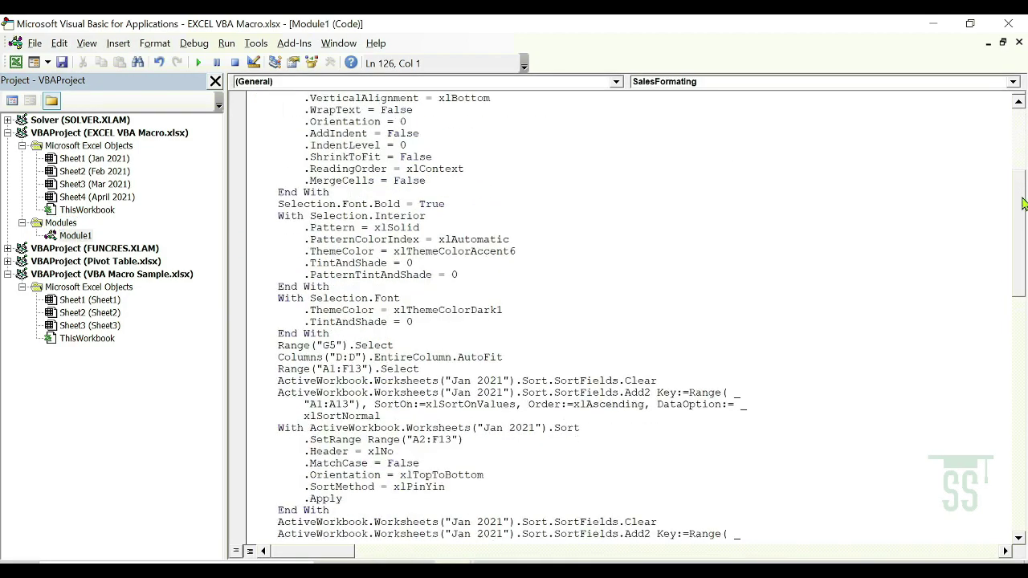
{"action": "scroll", "coordinate": [1022, 141], "scroll_direction": "down", "scroll_amount": 6}
{"action": "scroll", "coordinate": [1022, 140], "scroll_direction": "down", "scroll_amount": 6}
{"action": "scroll", "coordinate": [1022, 141], "scroll_direction": "down", "scroll_amount": 6}
{"action": "scroll", "coordinate": [626, 313], "scroll_direction": "down", "scroll_amount": 4}
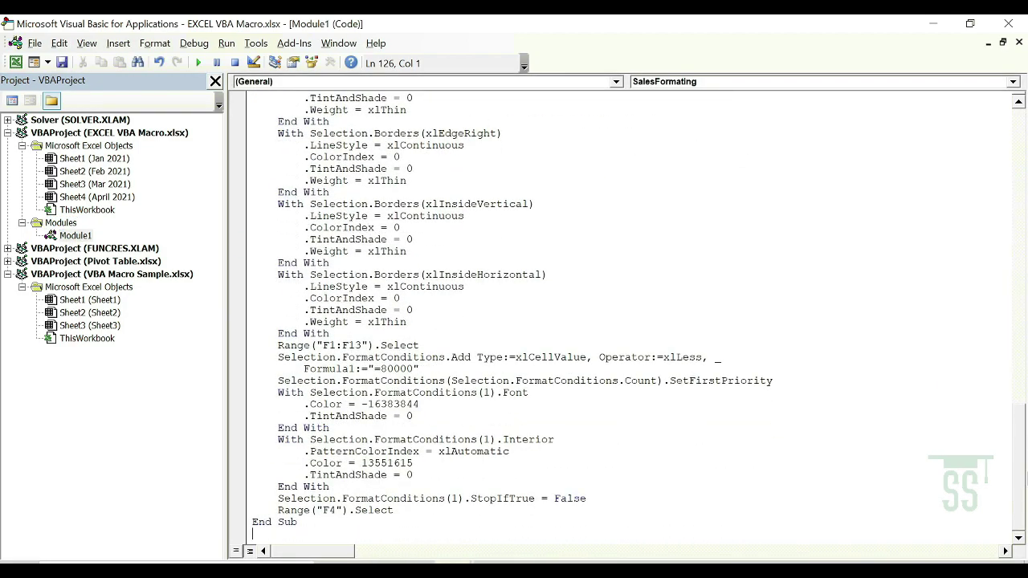
{"action": "scroll", "coordinate": [626, 313], "scroll_direction": "up", "scroll_amount": 20}
{"action": "left_click", "coordinate": [1018, 42]}
{"action": "left_click", "coordinate": [1009, 24]}
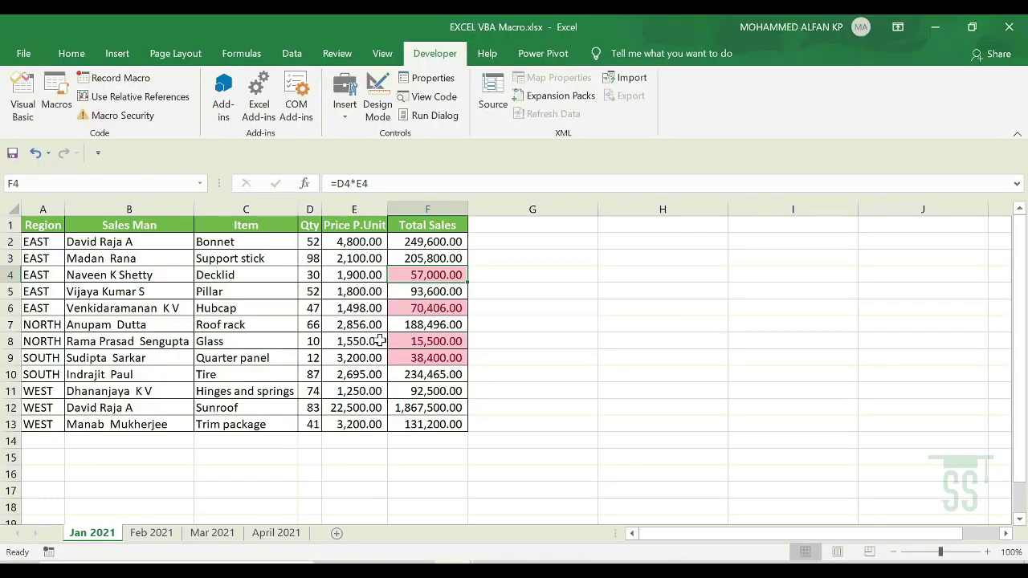
Run the SalesFormating macro from the Macros list on the Feb 2021 sheet
{"action": "left_click", "coordinate": [153, 534]}
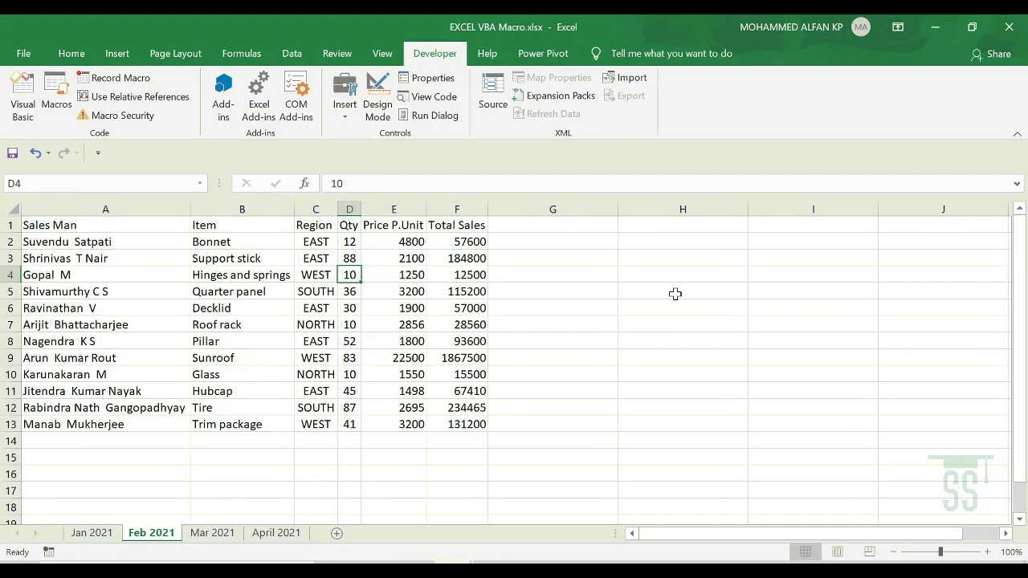
{"action": "left_click", "coordinate": [681, 290]}
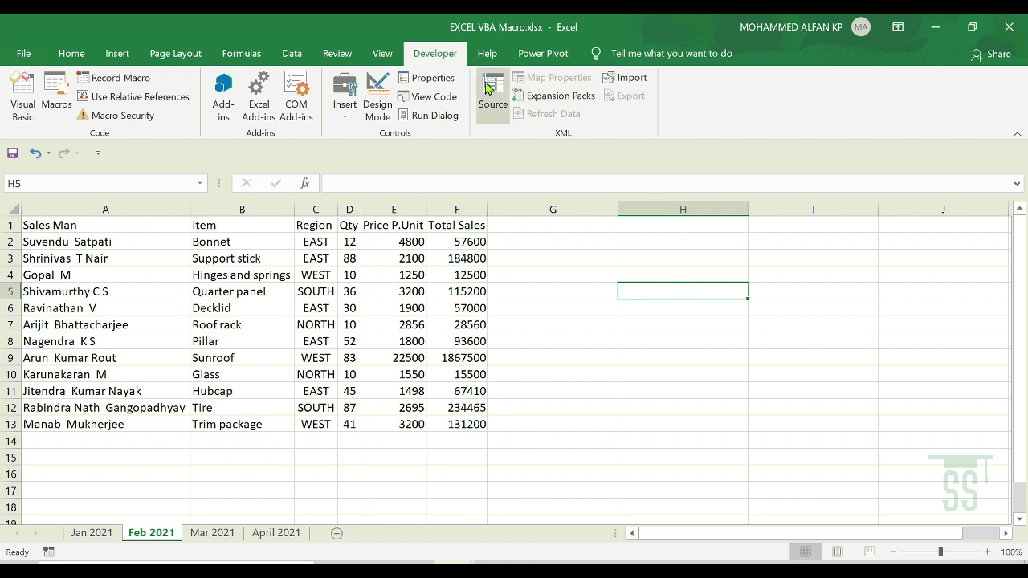
{"action": "left_click", "coordinate": [56, 98]}
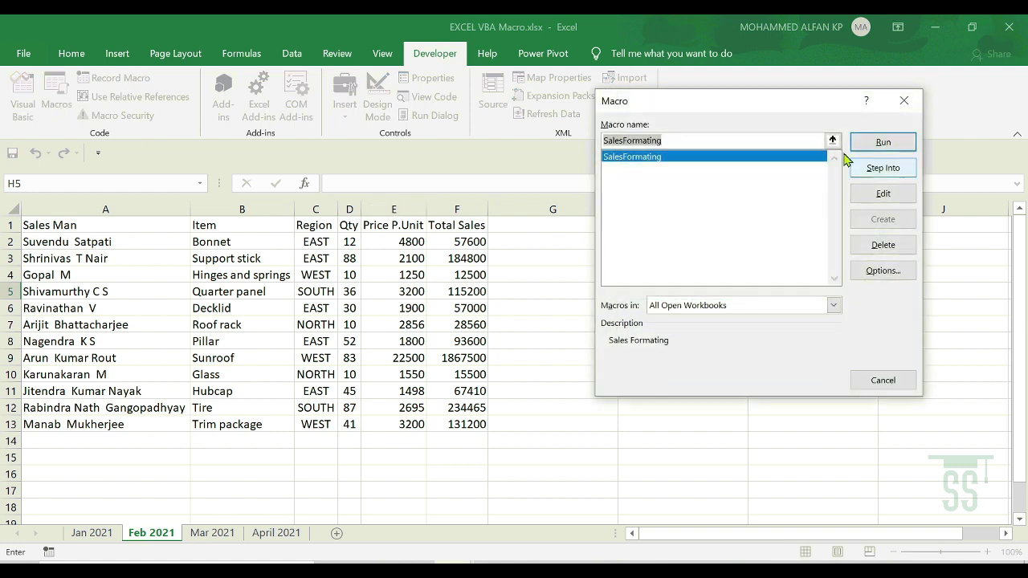
{"action": "left_click_drag", "start_coordinate": [796, 108], "coordinate": [849, 233]}
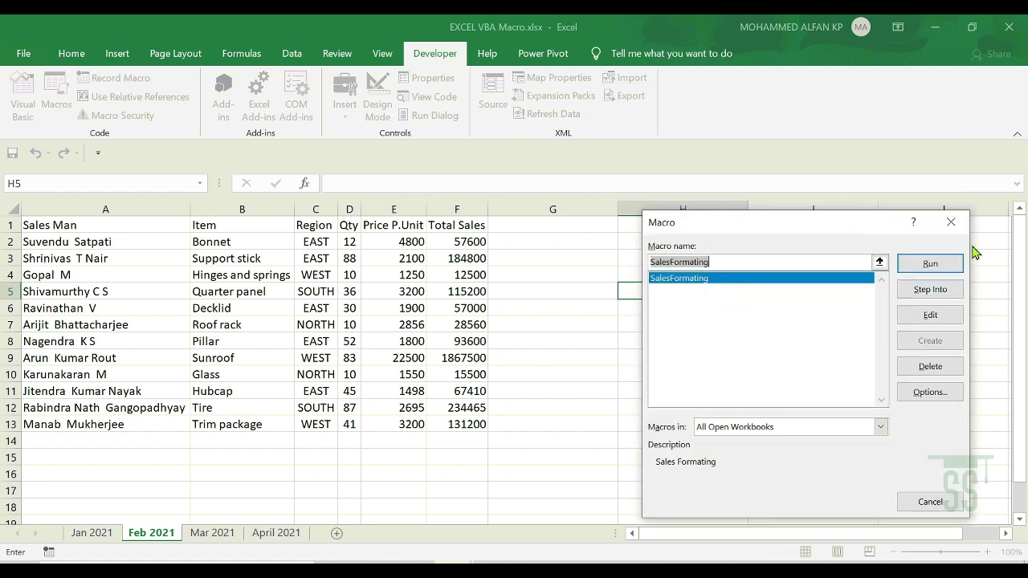
{"action": "left_click", "coordinate": [935, 264]}
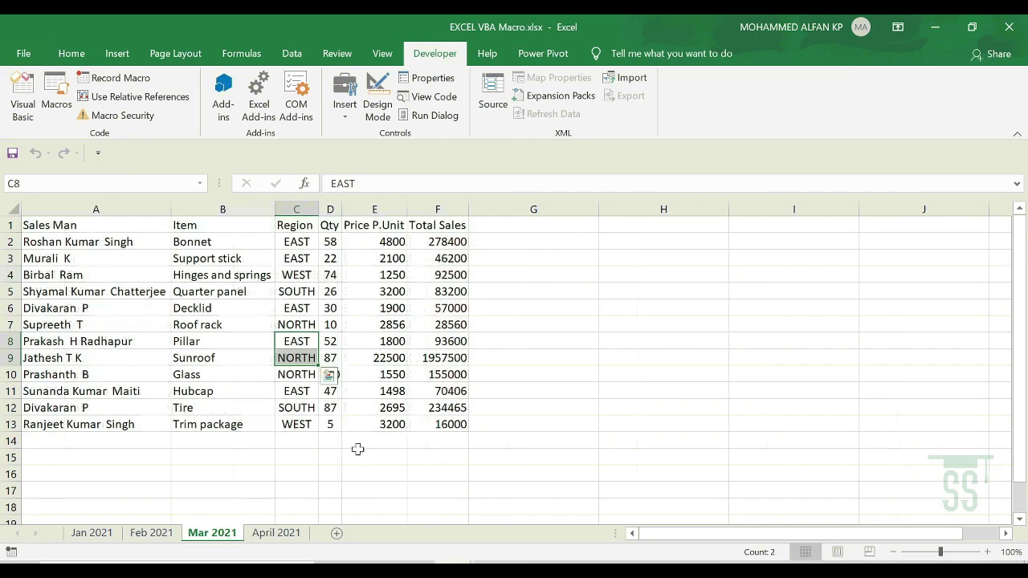
{"action": "left_click", "coordinate": [712, 306]}
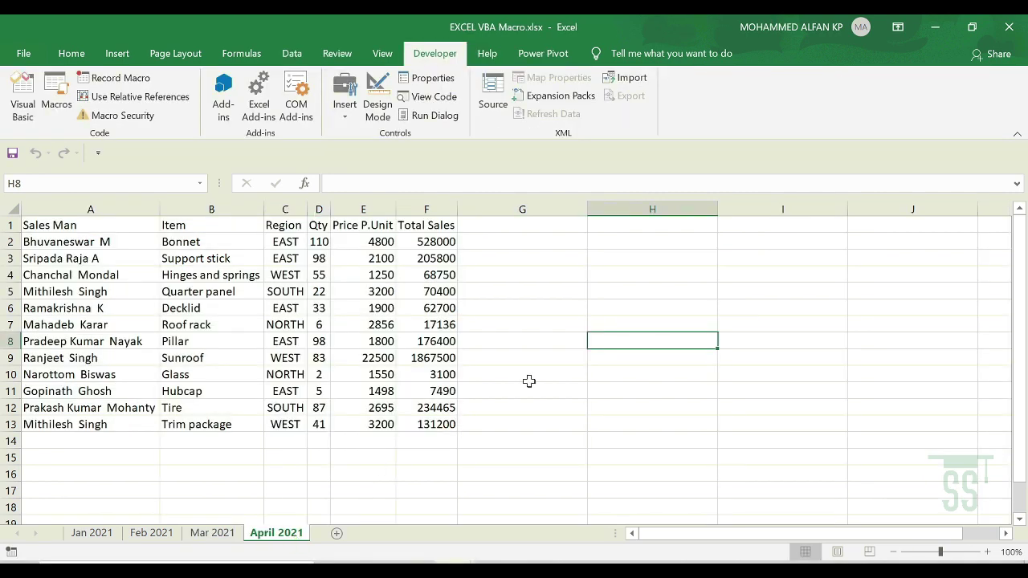
{"action": "left_click", "coordinate": [795, 310]}
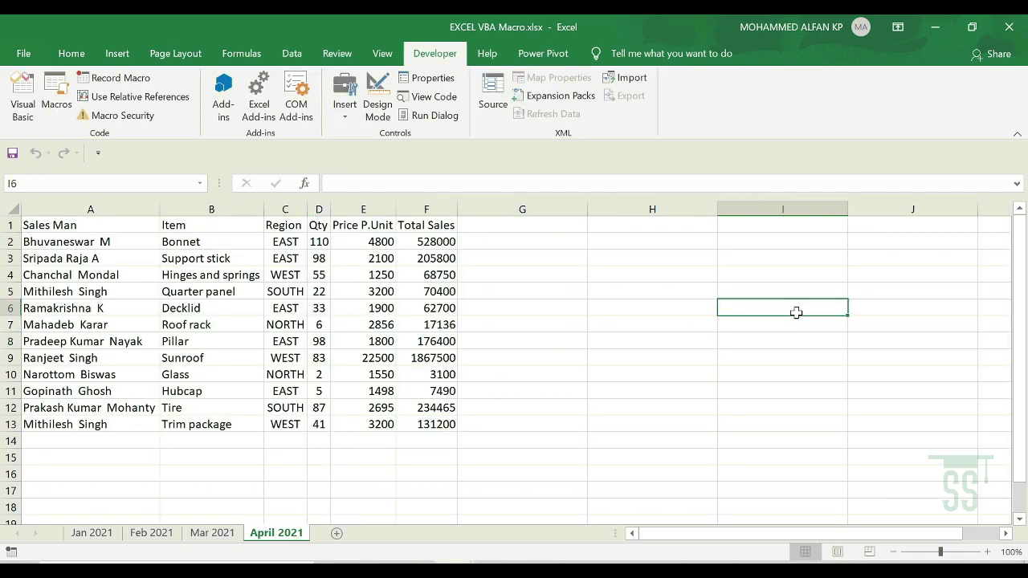
Draw a rounded rectangle in columns H–I beside the April 2021 table and start editing its text
{"action": "left_click", "coordinate": [55, 98]}
{"action": "left_click", "coordinate": [950, 222]}
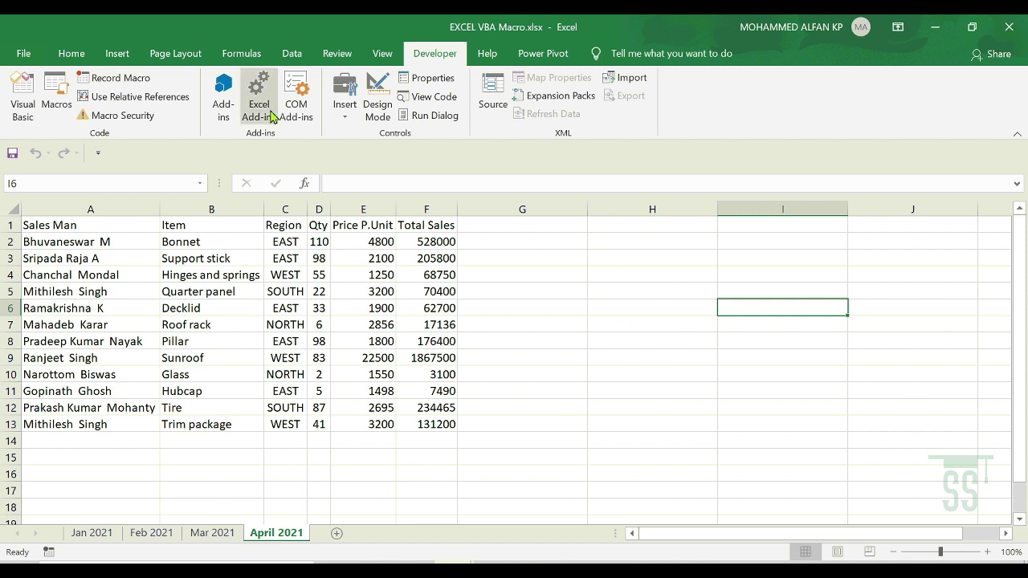
{"action": "left_click", "coordinate": [116, 55]}
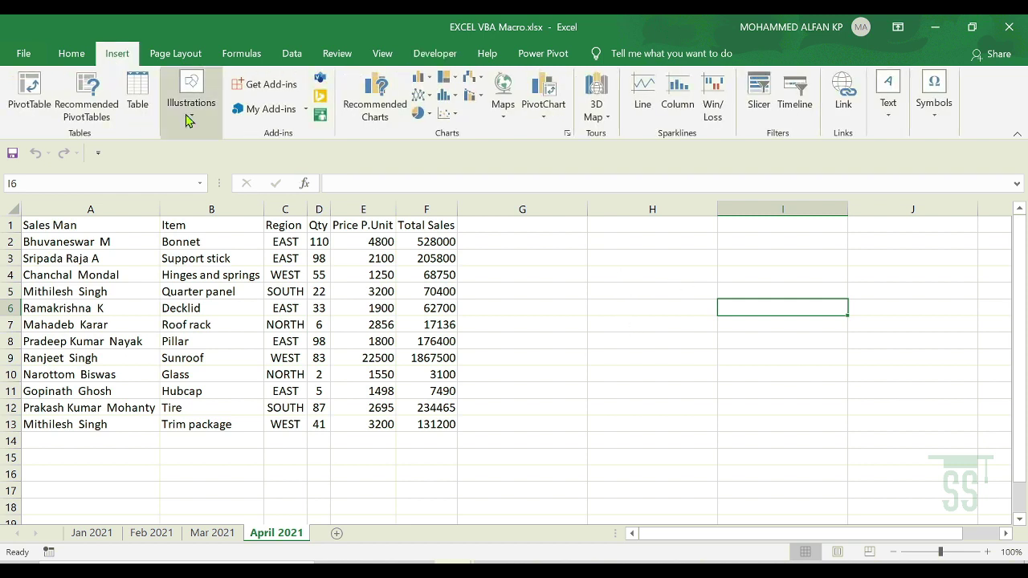
{"action": "left_click", "coordinate": [190, 117]}
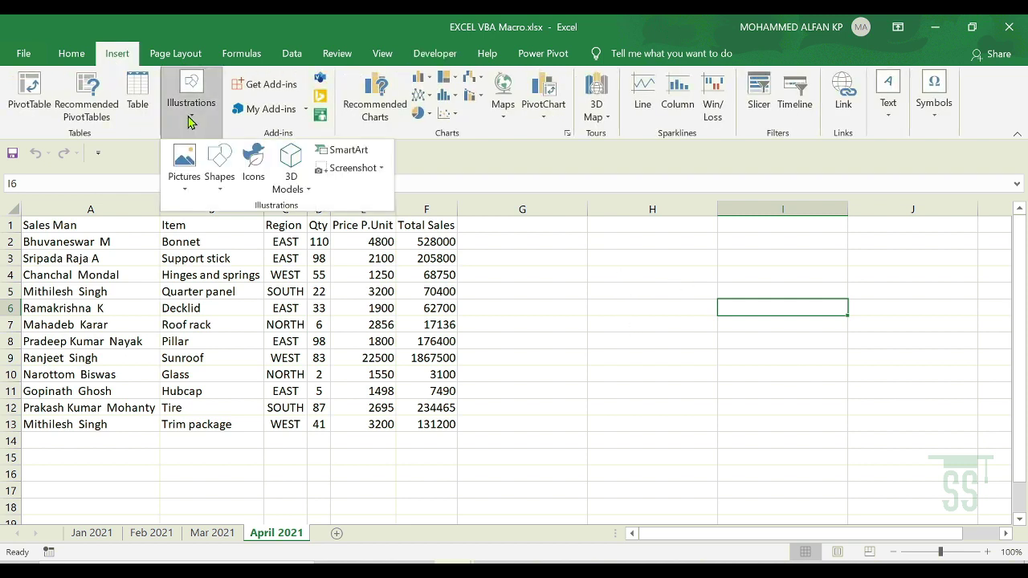
{"action": "left_click", "coordinate": [219, 191]}
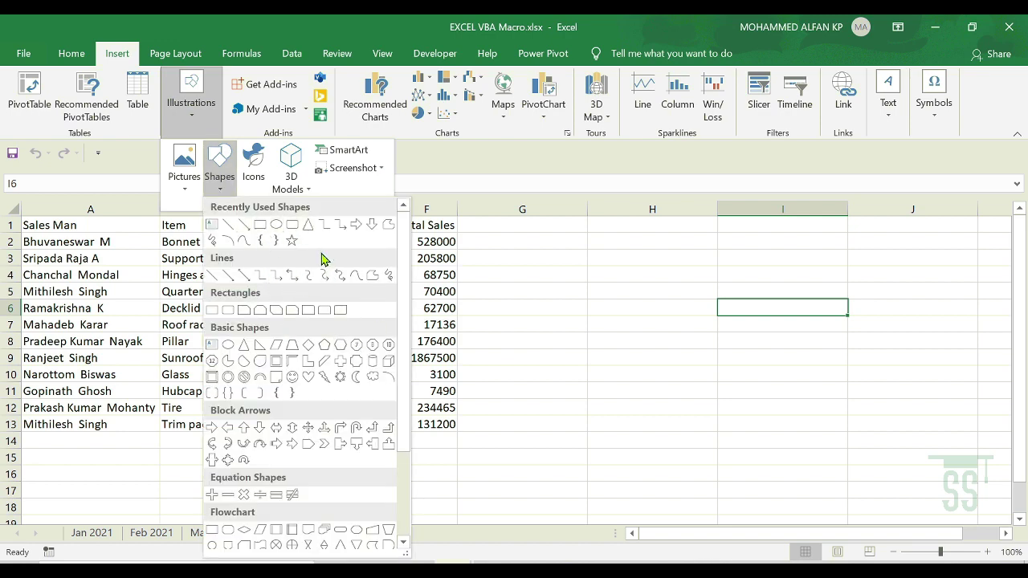
{"action": "left_click", "coordinate": [292, 225]}
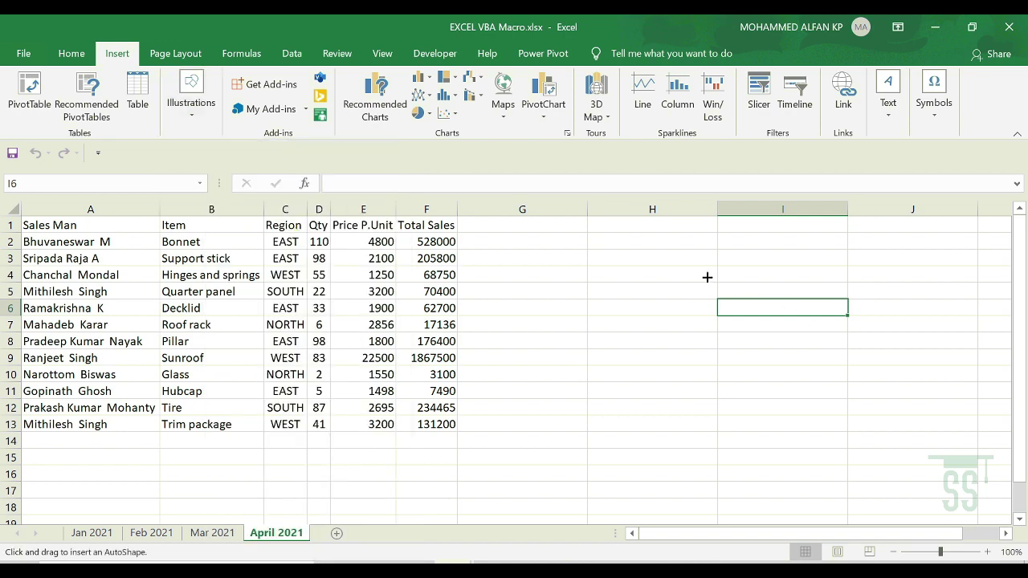
{"action": "left_click_drag", "start_coordinate": [692, 273], "coordinate": [852, 321]}
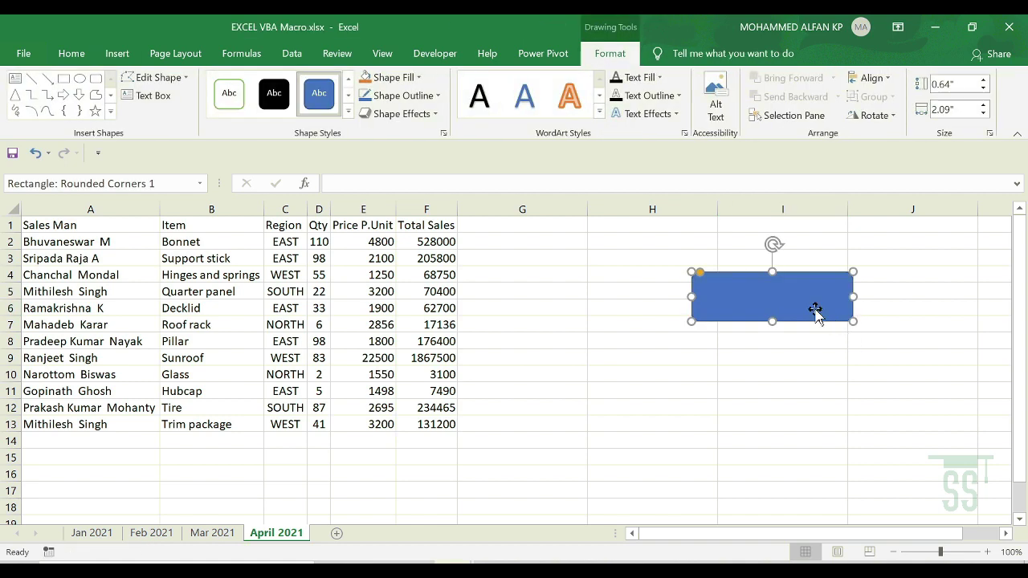
{"action": "left_click_drag", "start_coordinate": [811, 308], "coordinate": [808, 292]}
{"action": "right_click", "coordinate": [808, 292]}
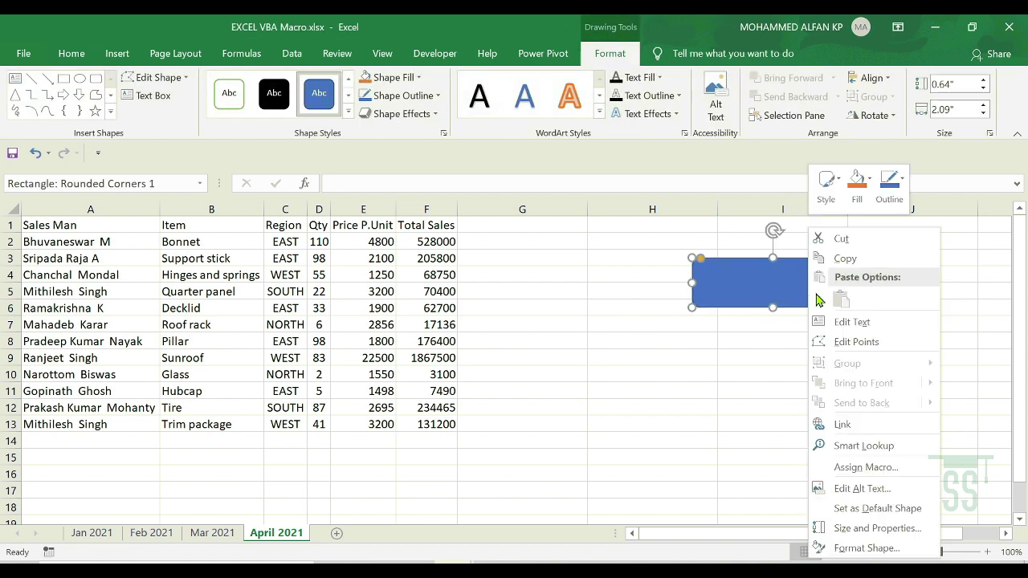
{"action": "left_click", "coordinate": [858, 322]}
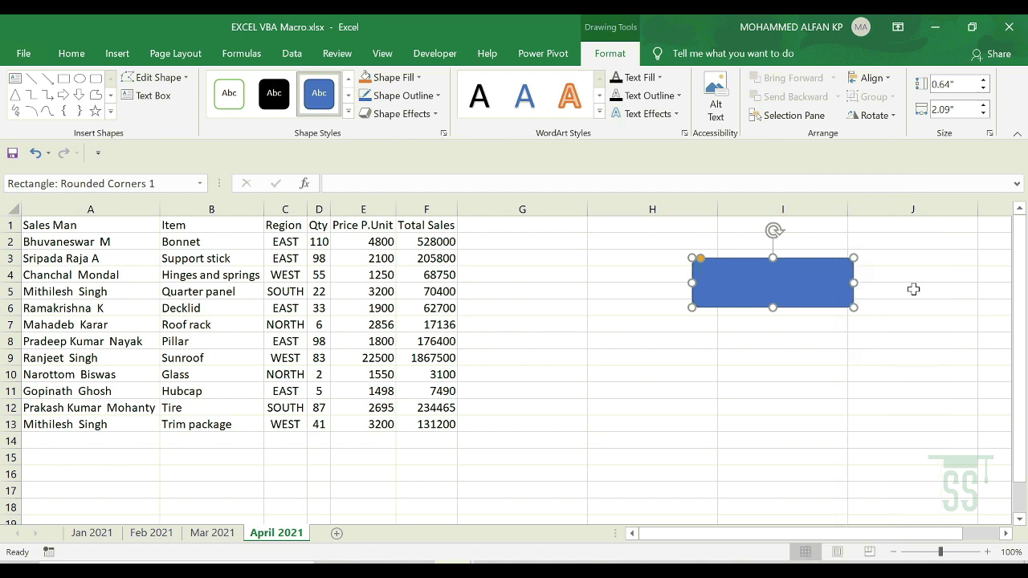
Label the rectangle 'Quick Format' in bold, centred text enlarged to about 20 pt
{"action": "type", "text": "Quick Format"}
{"action": "key", "text": "ctrl+a"}
{"action": "left_click", "coordinate": [72, 53]}
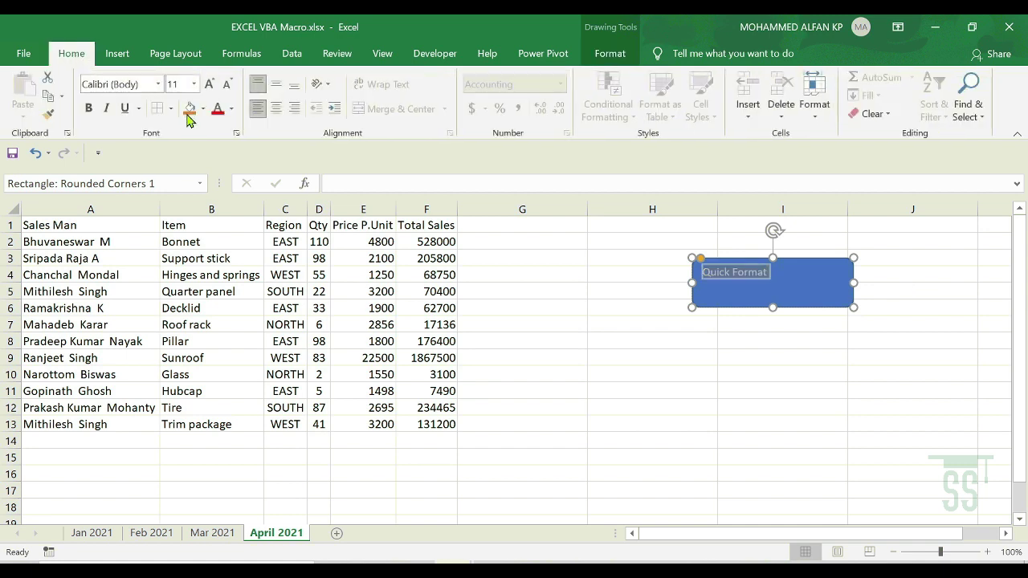
{"action": "left_click", "coordinate": [275, 108]}
{"action": "left_click", "coordinate": [276, 84]}
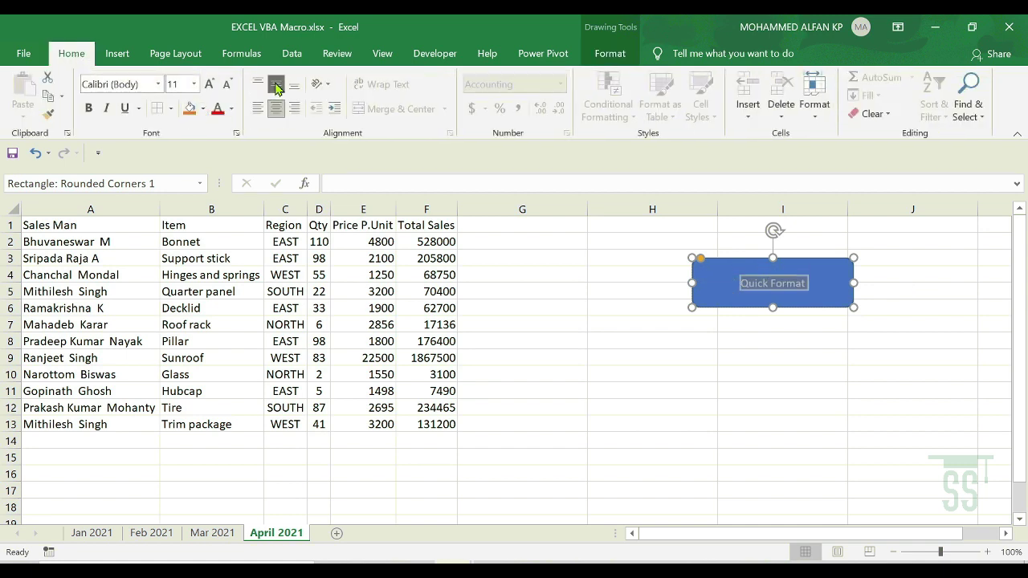
{"action": "key", "text": "ctrl+b"}
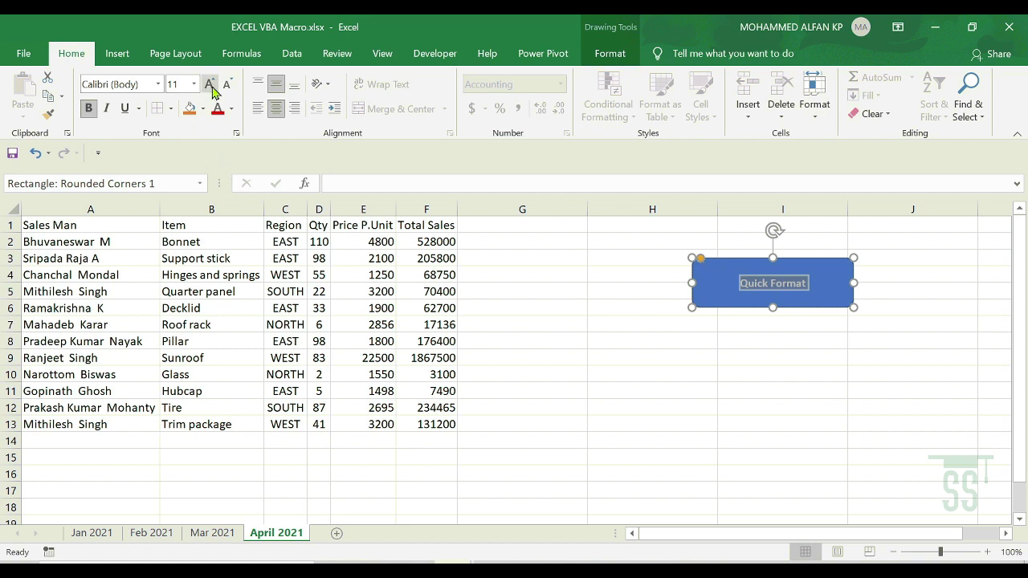
{"action": "left_click", "coordinate": [211, 85]}
{"action": "left_click", "coordinate": [211, 84]}
{"action": "left_click", "coordinate": [210, 84]}
{"action": "left_click", "coordinate": [210, 84]}
{"action": "left_click", "coordinate": [210, 85]}
Shift the Quick Format shape slightly to the left
{"action": "left_click", "coordinate": [699, 391]}
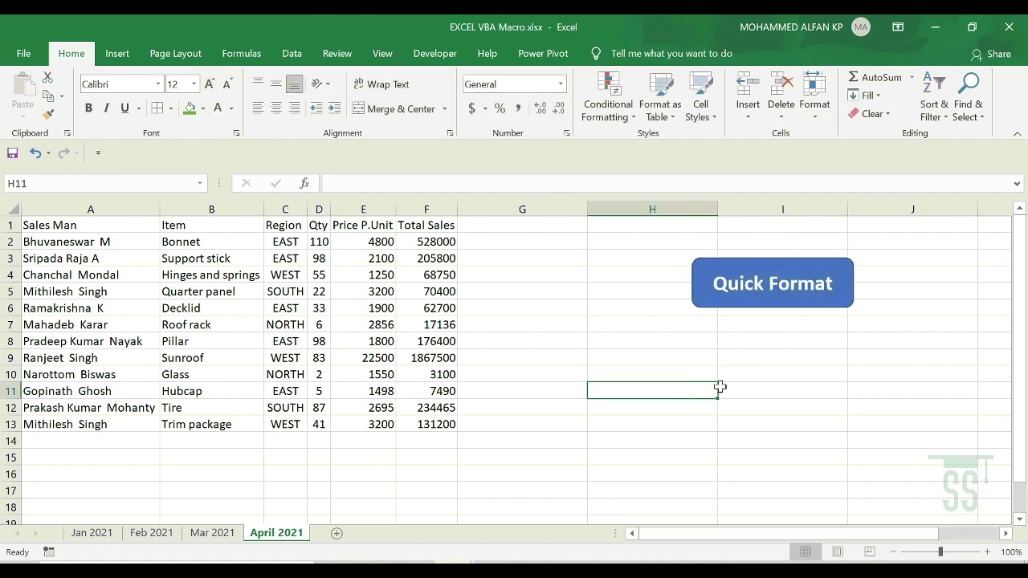
{"action": "left_click", "coordinate": [879, 386]}
{"action": "left_click_drag", "start_coordinate": [843, 278], "coordinate": [718, 292]}
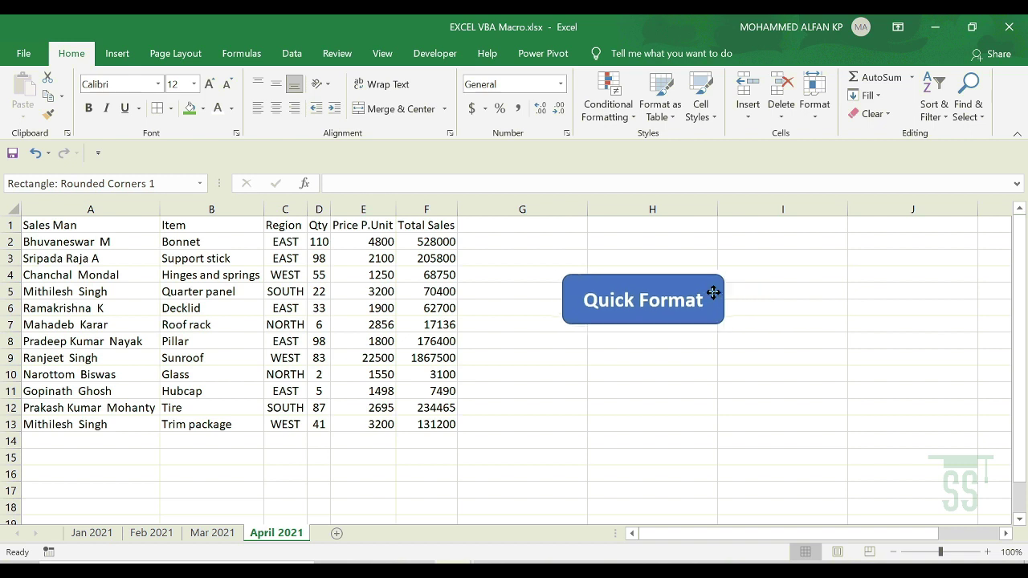
{"action": "left_click", "coordinate": [712, 402]}
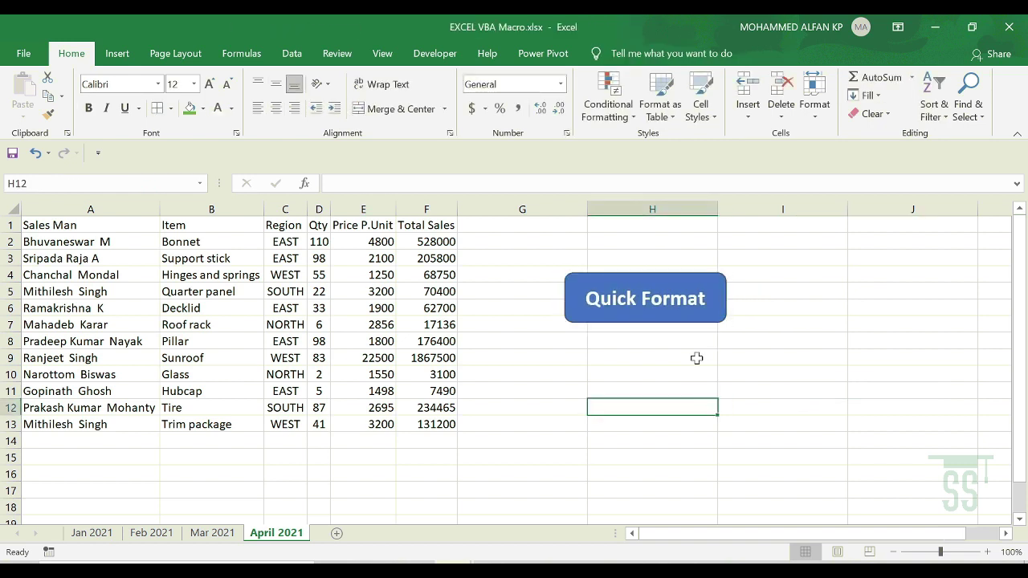
Assign the SalesFormating macro to the Quick Format shape and run it on the April 2021 table
{"action": "right_click", "coordinate": [705, 295]}
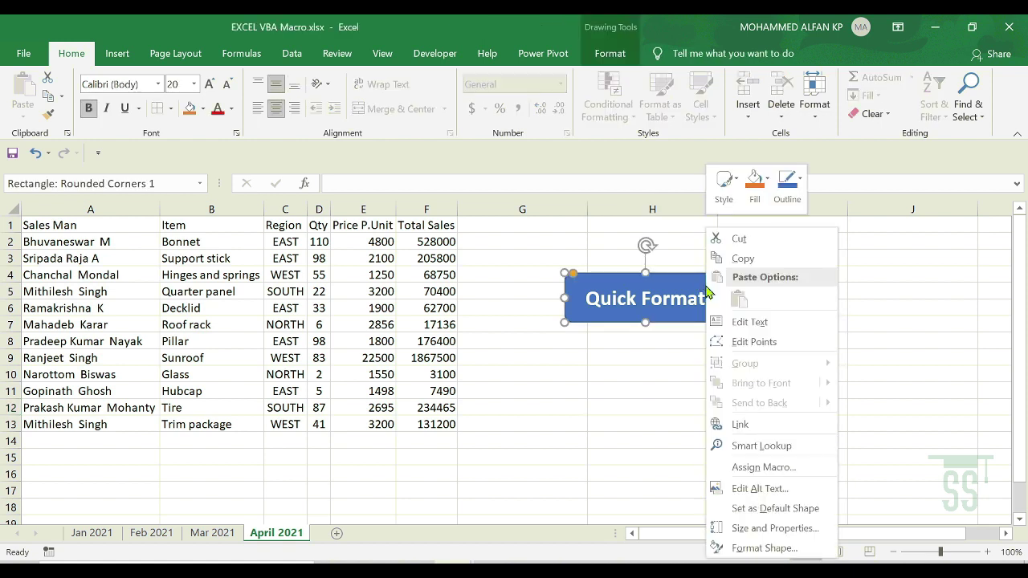
{"action": "left_click", "coordinate": [789, 469]}
{"action": "left_click_drag", "start_coordinate": [760, 262], "coordinate": [294, 232]}
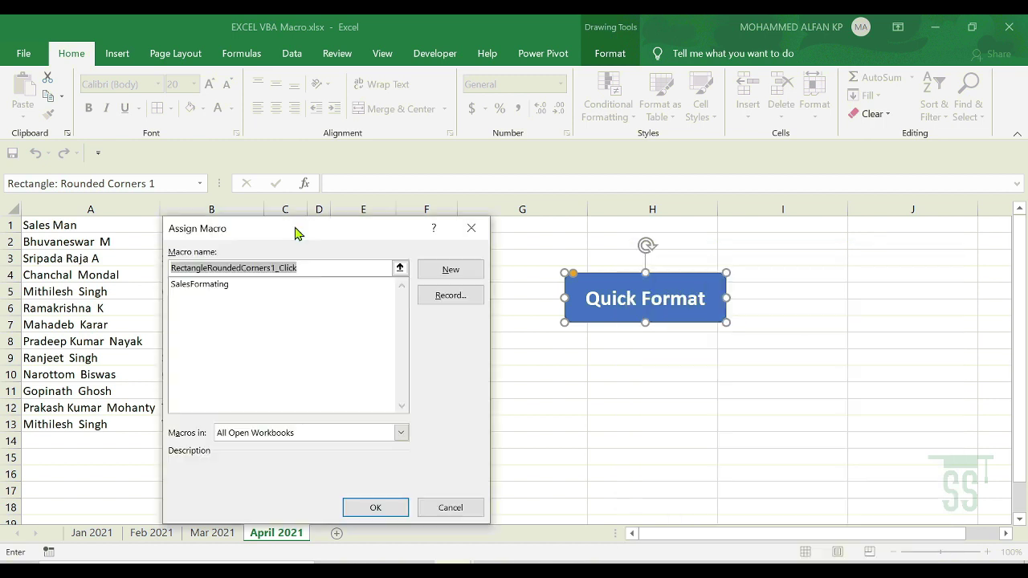
{"action": "left_click", "coordinate": [204, 287]}
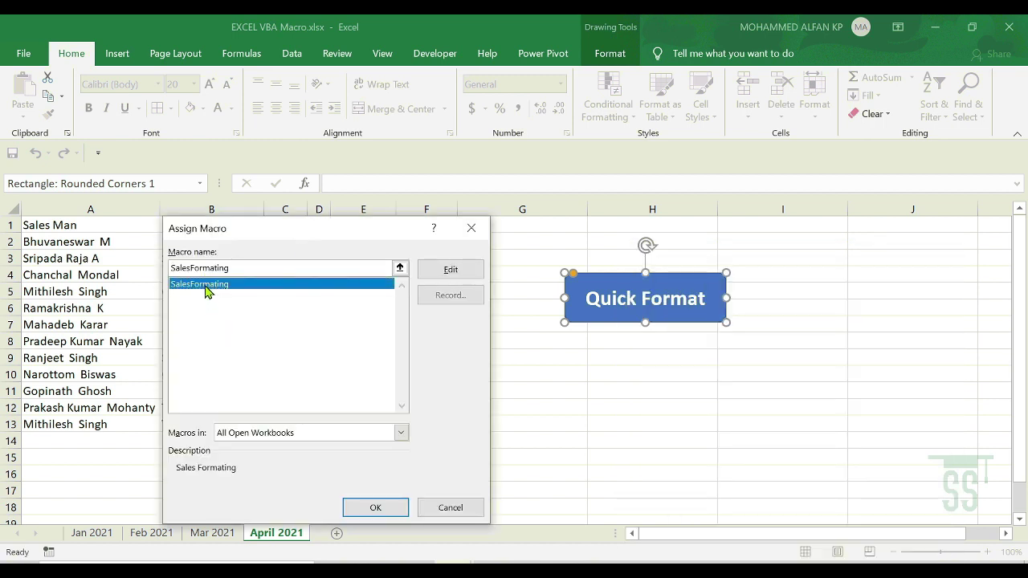
{"action": "left_click", "coordinate": [375, 509]}
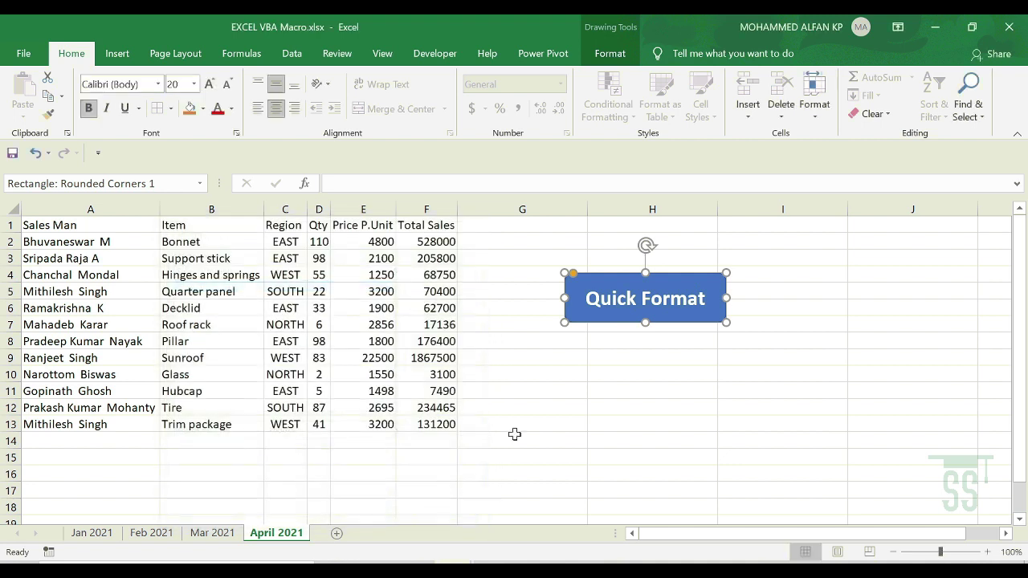
{"action": "left_click", "coordinate": [793, 404]}
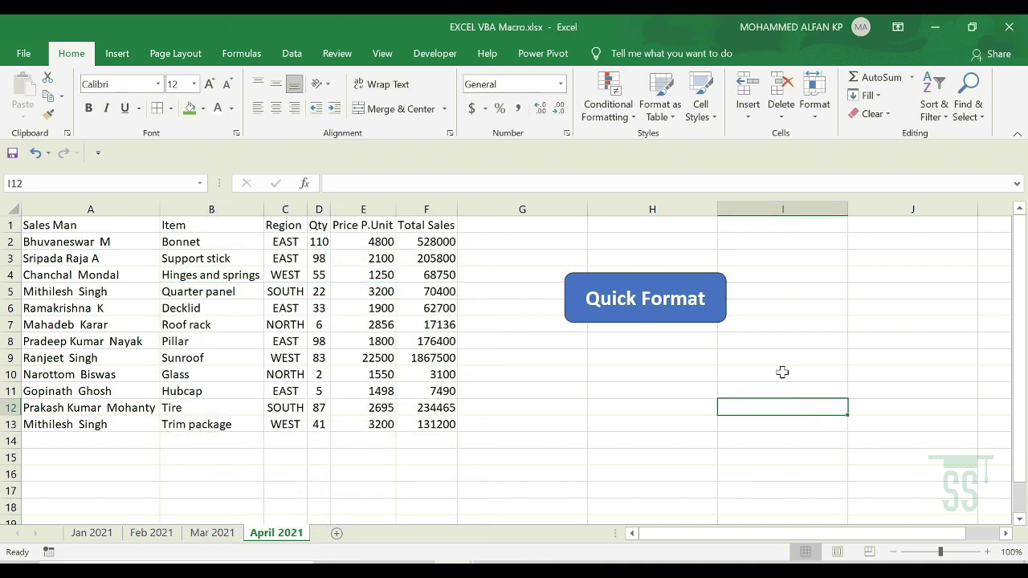
{"action": "left_click", "coordinate": [650, 301]}
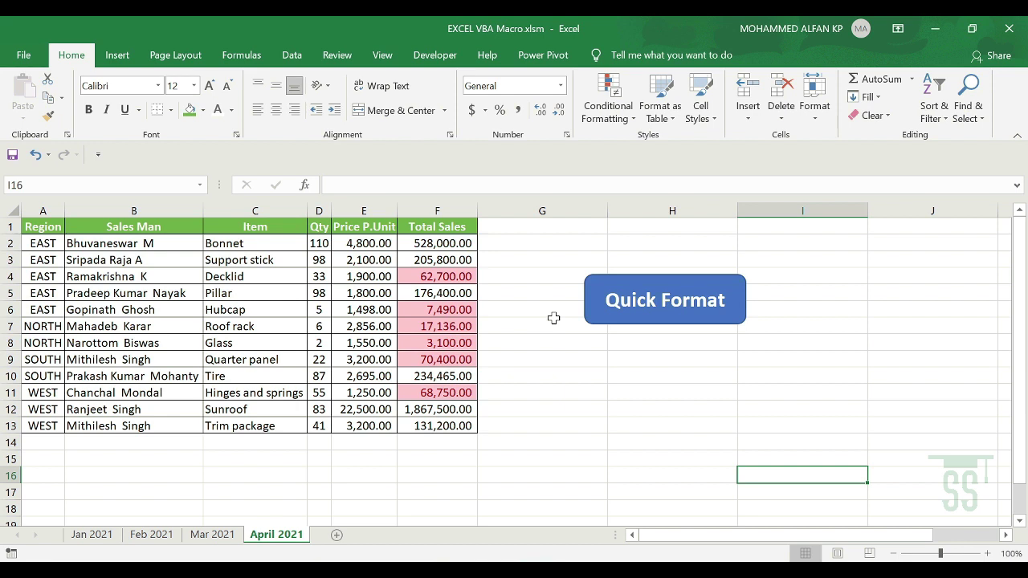
Select an empty cell beside the April 2021 table and show the Developer ribbon commands
{"action": "left_click", "coordinate": [543, 326]}
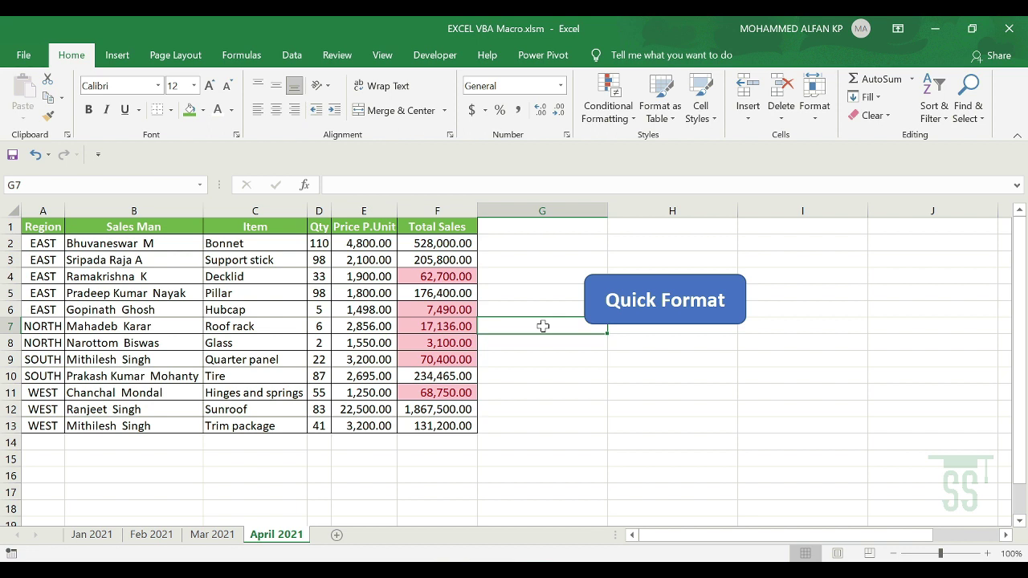
{"action": "left_click", "coordinate": [439, 61]}
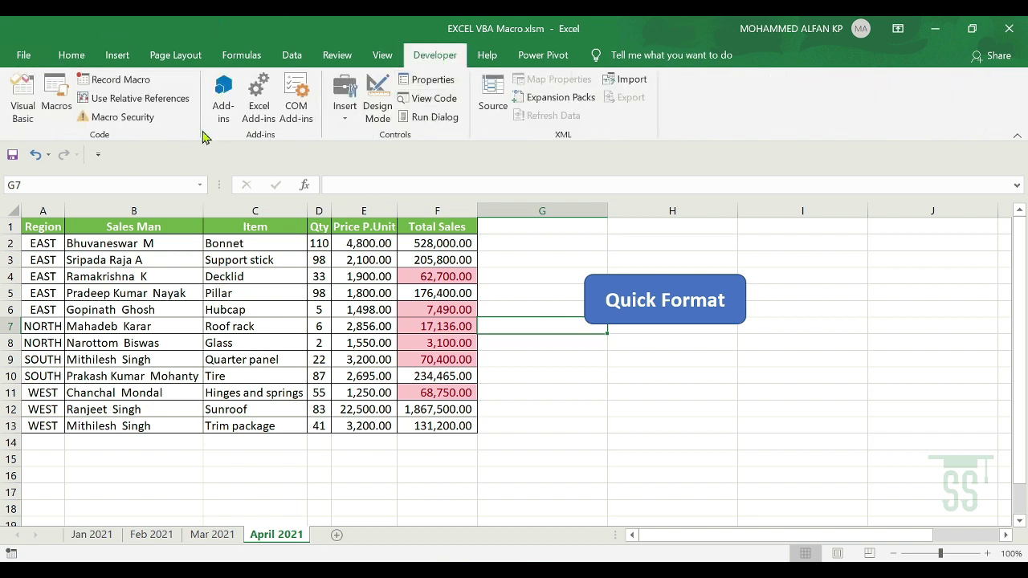
{"action": "left_click", "coordinate": [22, 112]}
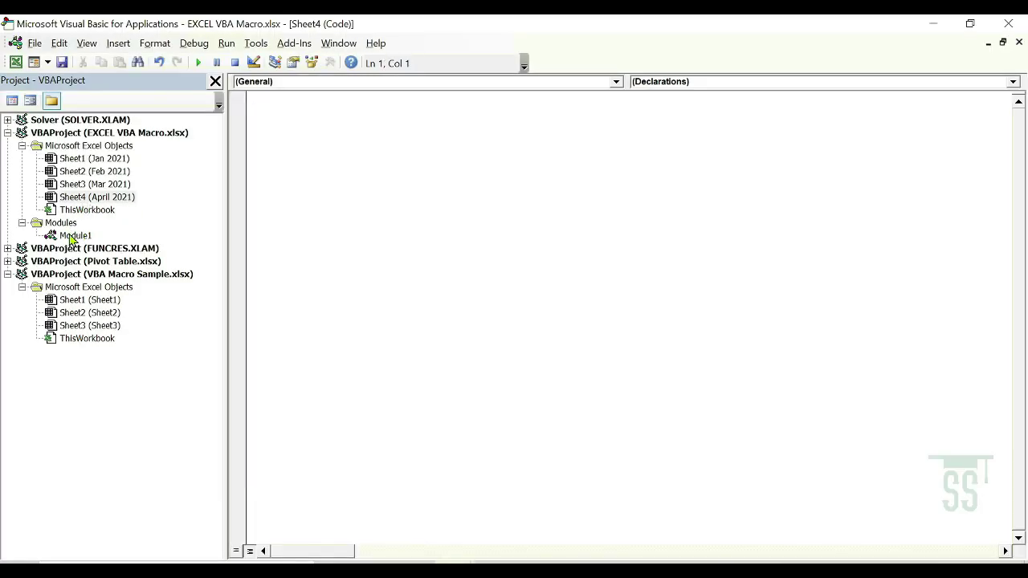
{"action": "double_click", "coordinate": [72, 236]}
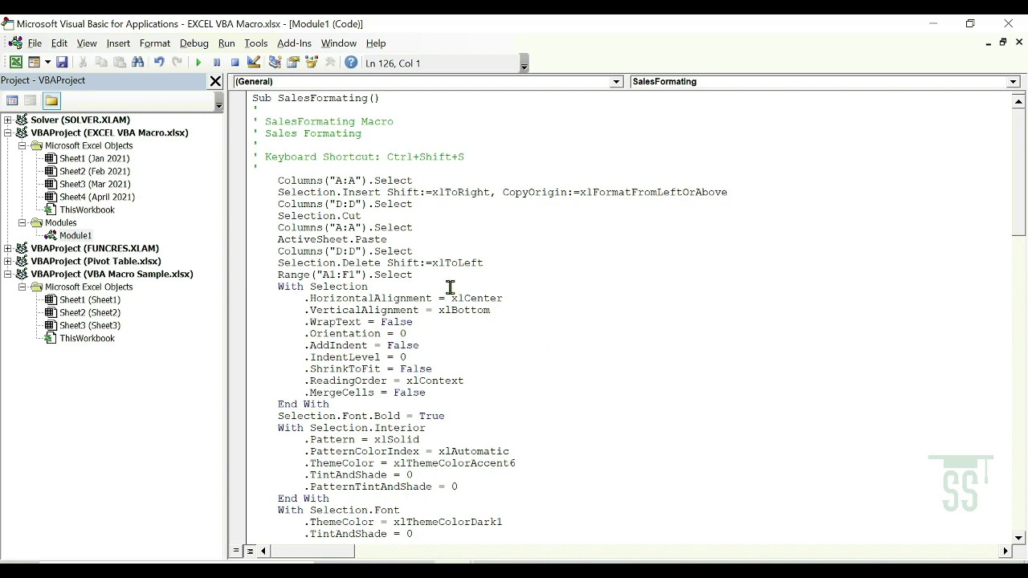
{"action": "left_click", "coordinate": [450, 286]}
{"action": "key", "text": "alt+F11"}
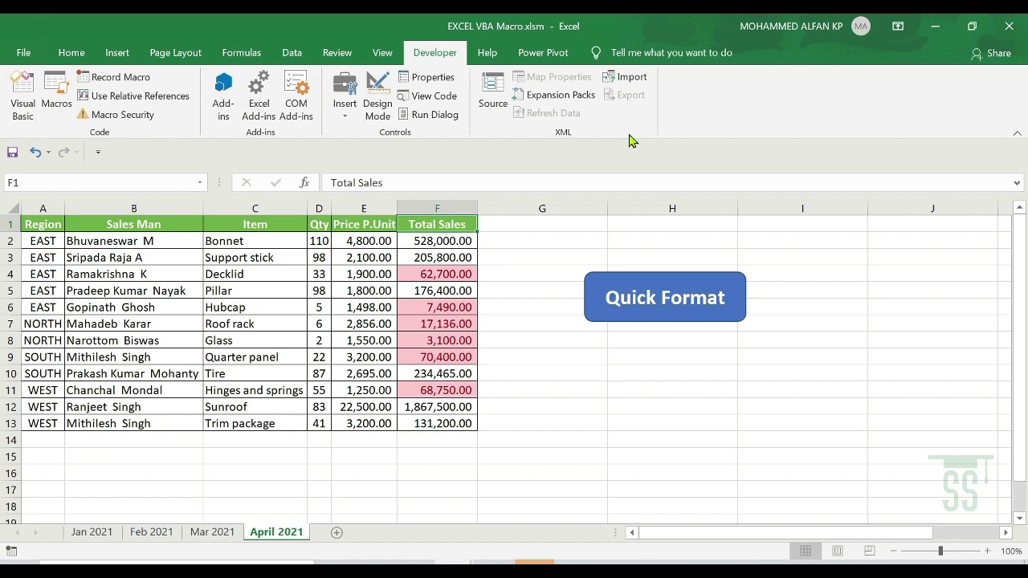
Save as Excel Macro-Enabled Workbook EXCEL VBA Macro.xlsm in the VBA Macro folder, then check cells F2 and F1
{"action": "left_click", "coordinate": [23, 52]}
{"action": "left_click", "coordinate": [70, 275]}
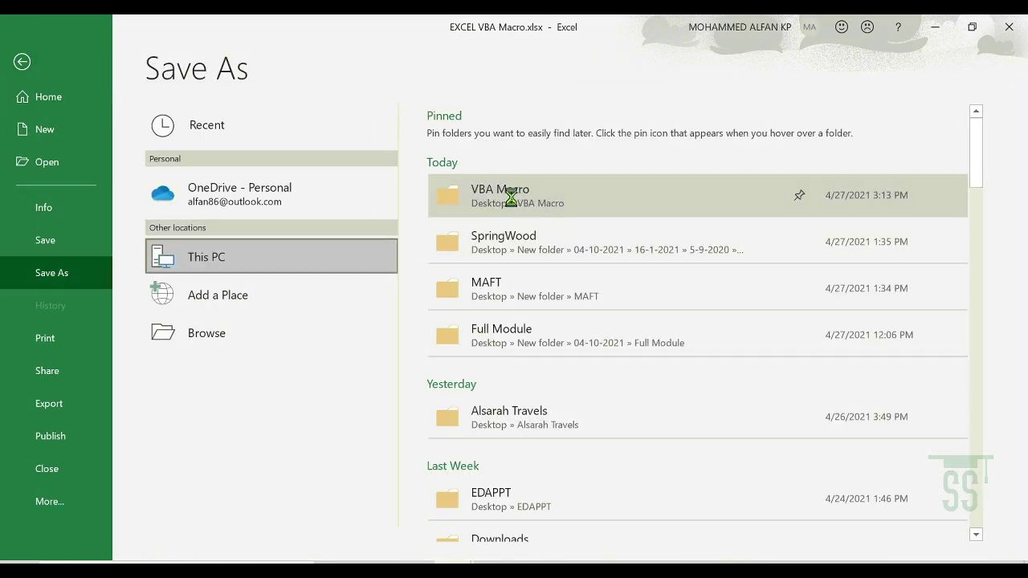
{"action": "left_click", "coordinate": [512, 203]}
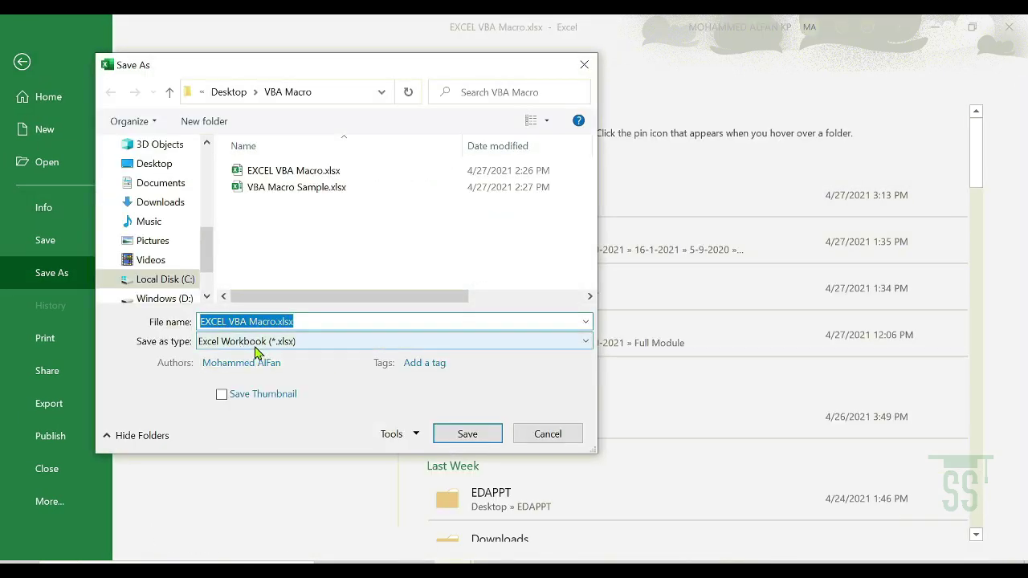
{"action": "left_click", "coordinate": [363, 349]}
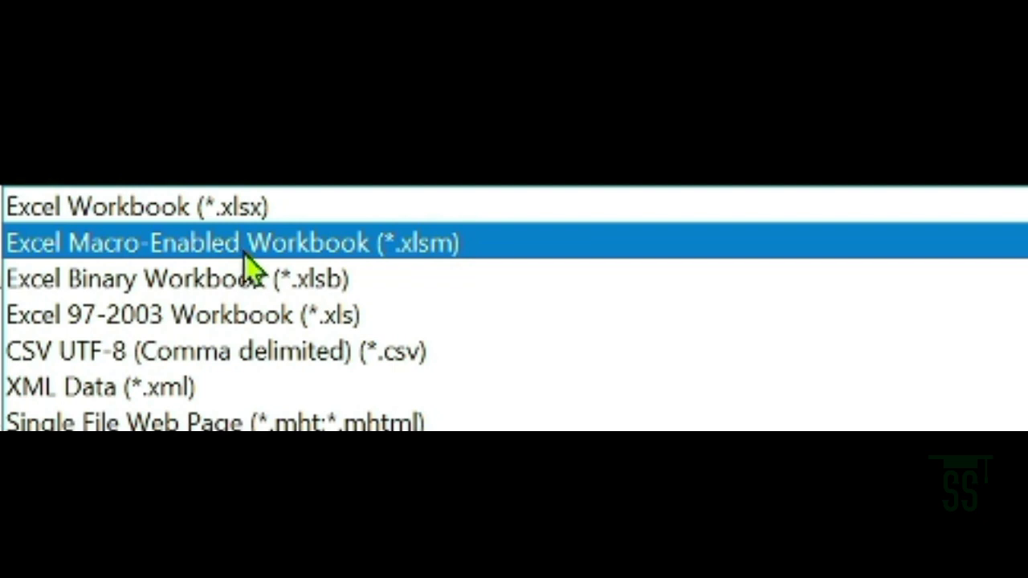
{"action": "left_click", "coordinate": [247, 261]}
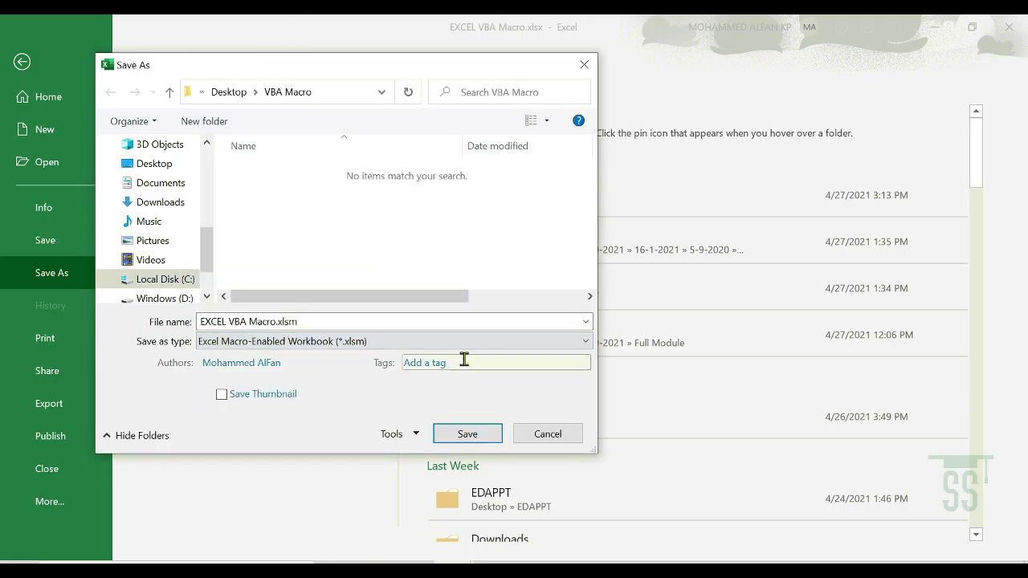
{"action": "left_click", "coordinate": [466, 432]}
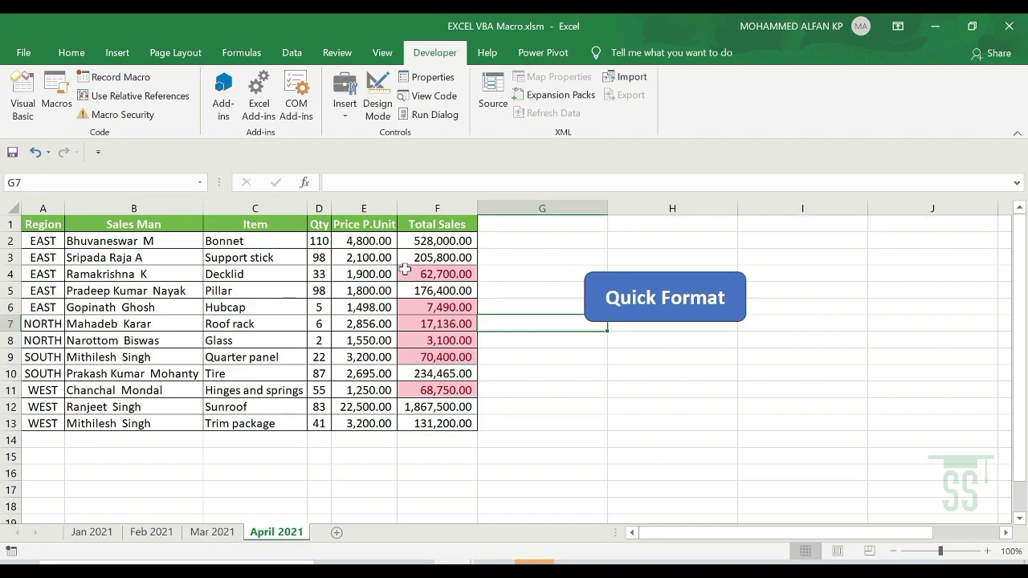
{"action": "left_click", "coordinate": [424, 236]}
{"action": "left_click", "coordinate": [439, 222]}
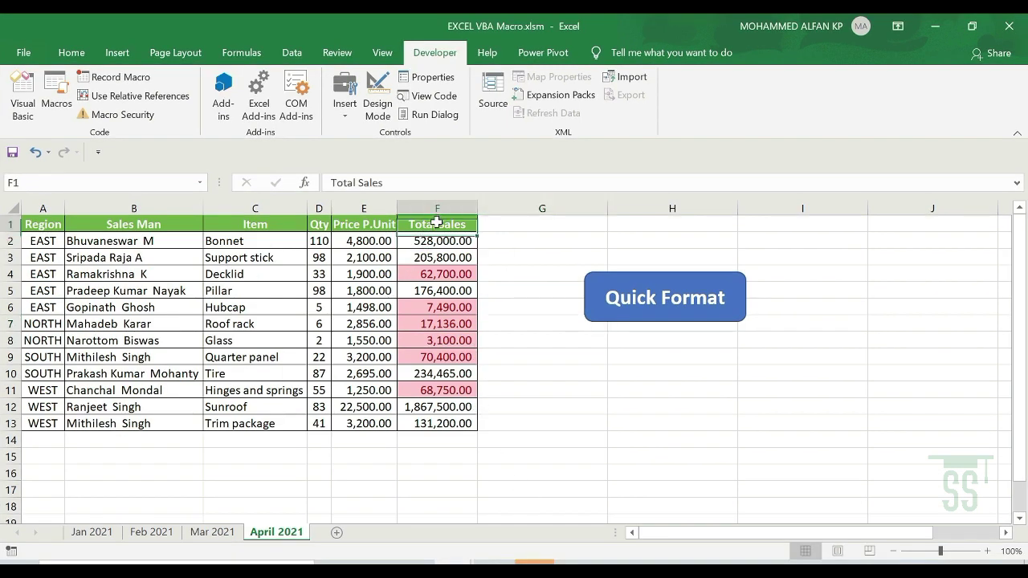